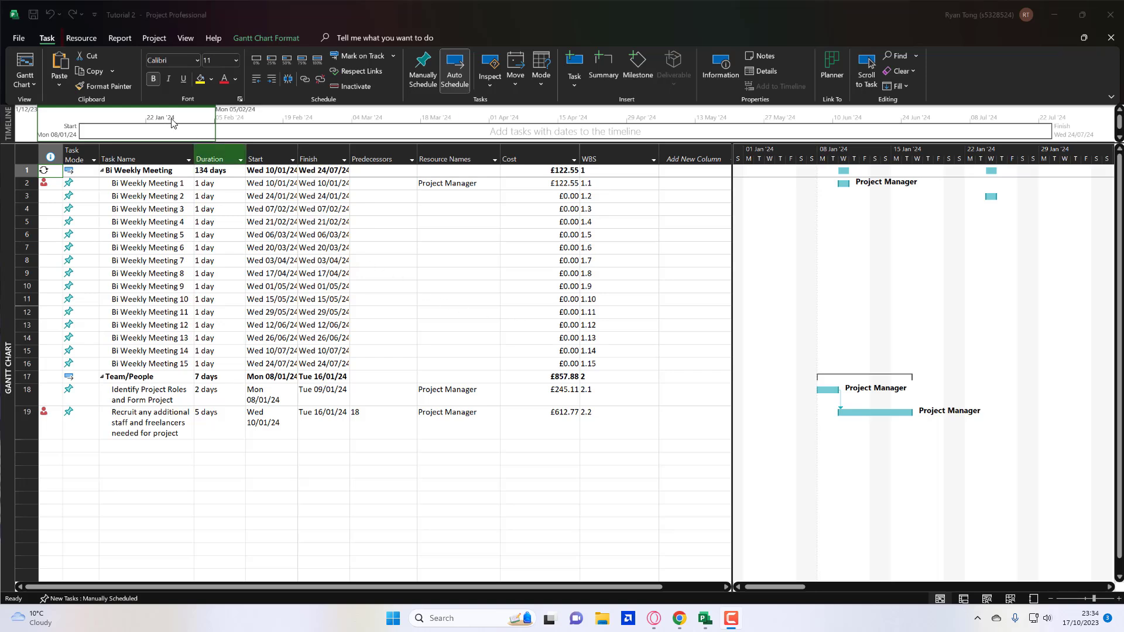
# In the resource leveling options, stop leveling from creating splits in remaining work.
pyautogui.click(81, 38)
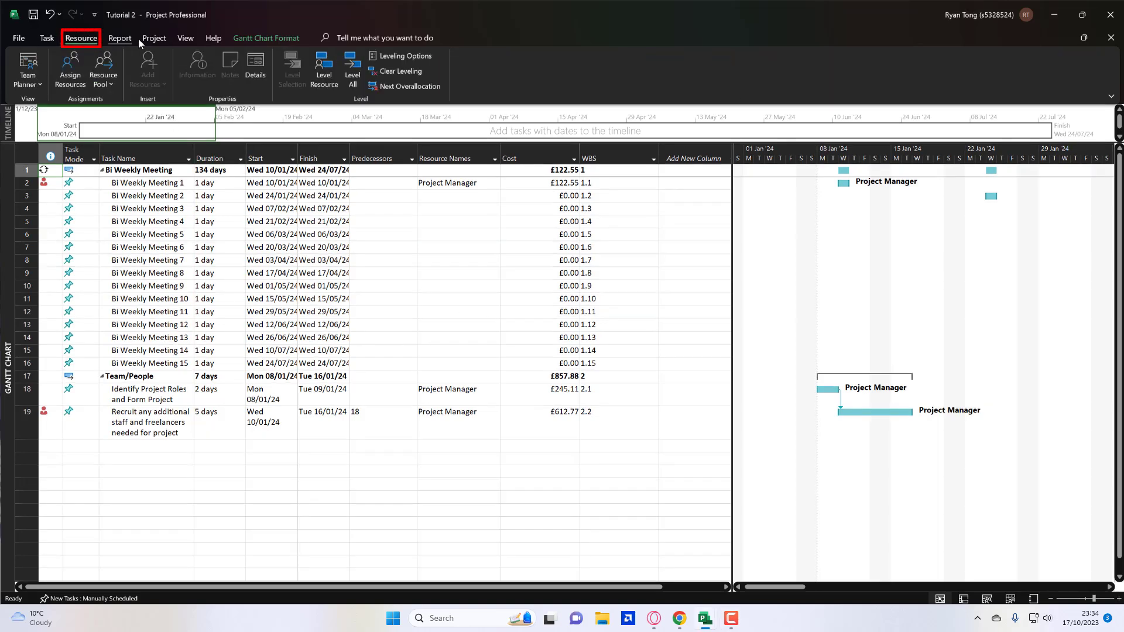
pyautogui.click(391, 55)
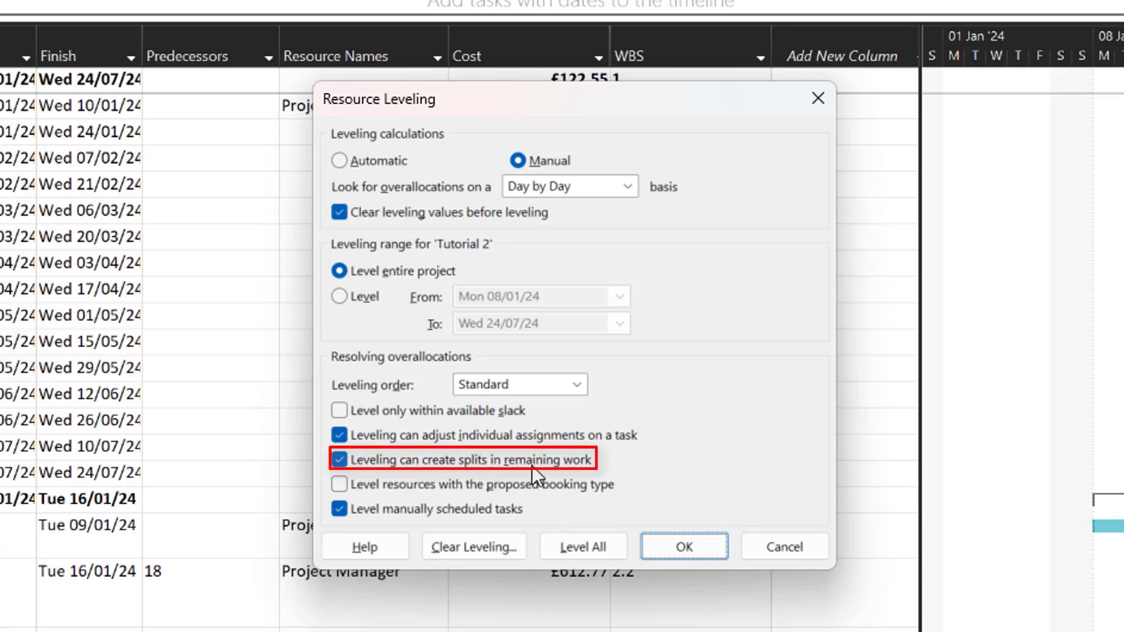
pyautogui.click(337, 461)
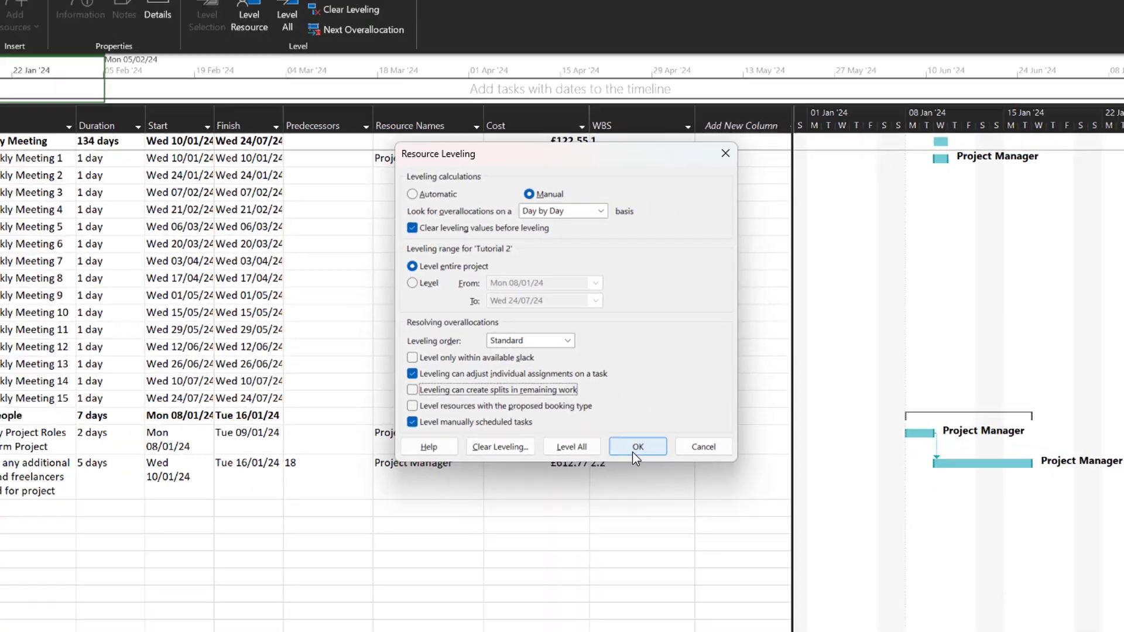
pyautogui.click(671, 549)
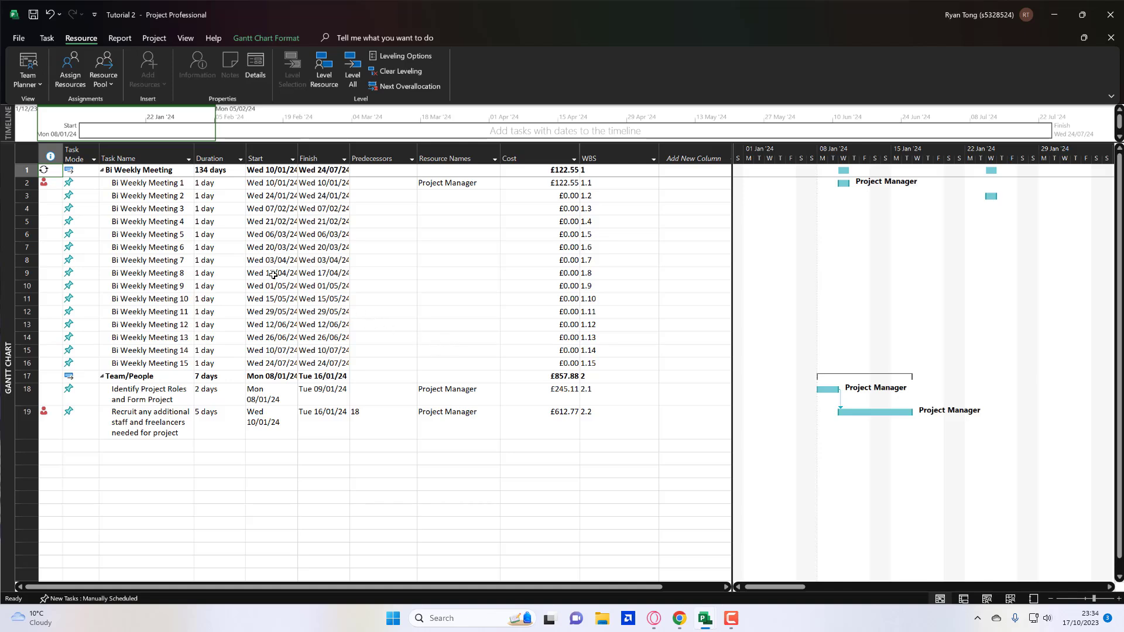
# Show the project summary task in the Gantt chart and rename it Monkey Business.
pyautogui.click(260, 39)
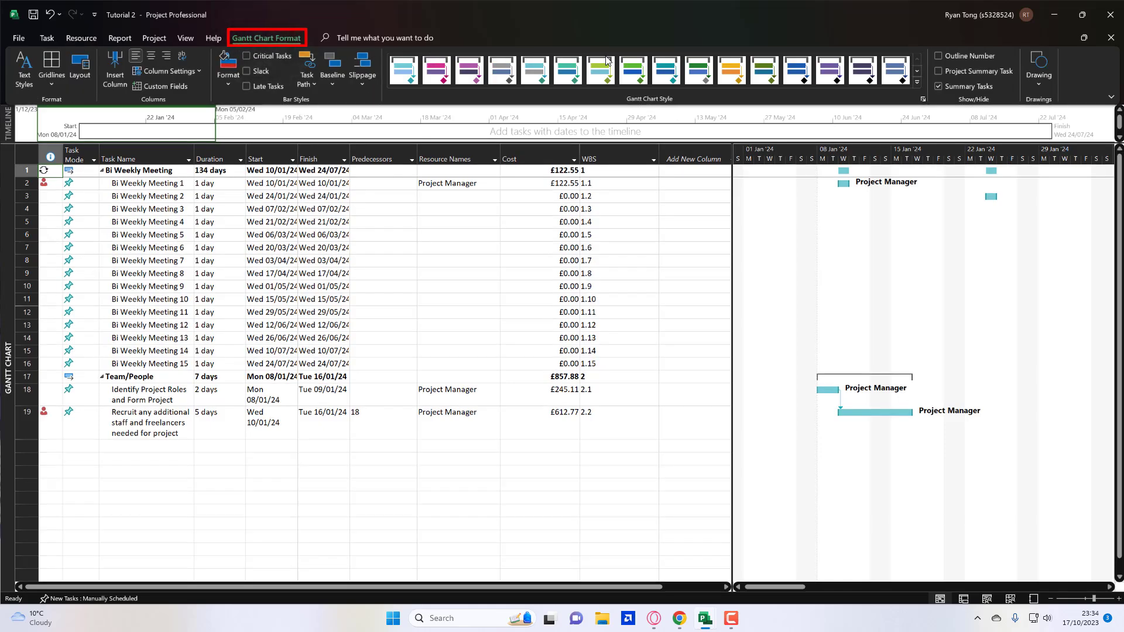
pyautogui.click(938, 71)
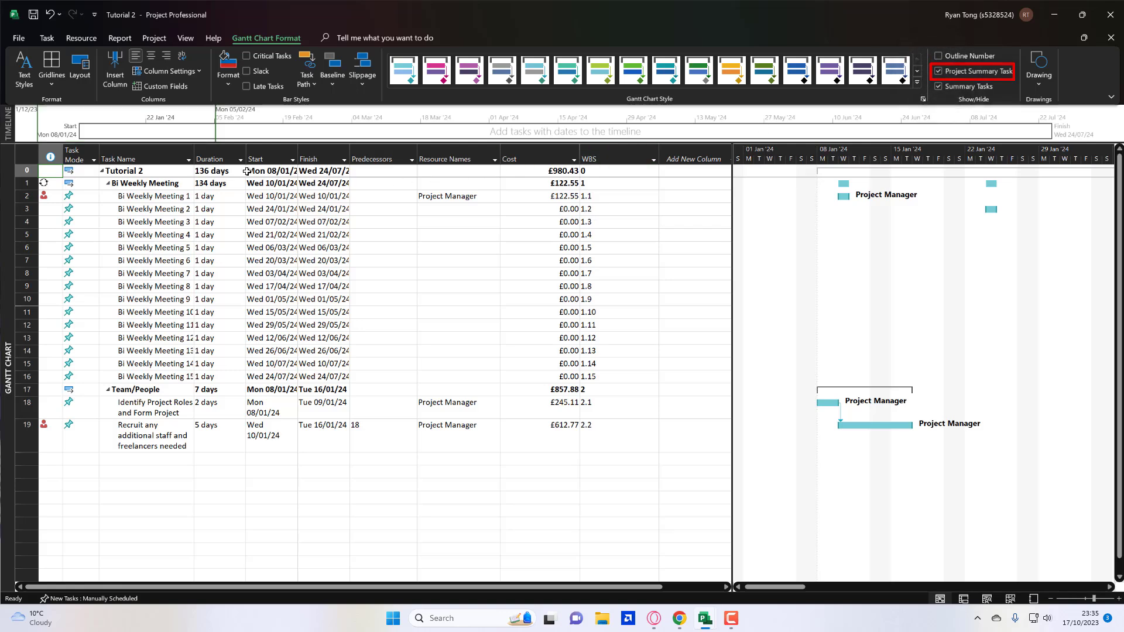
pyautogui.click(163, 171)
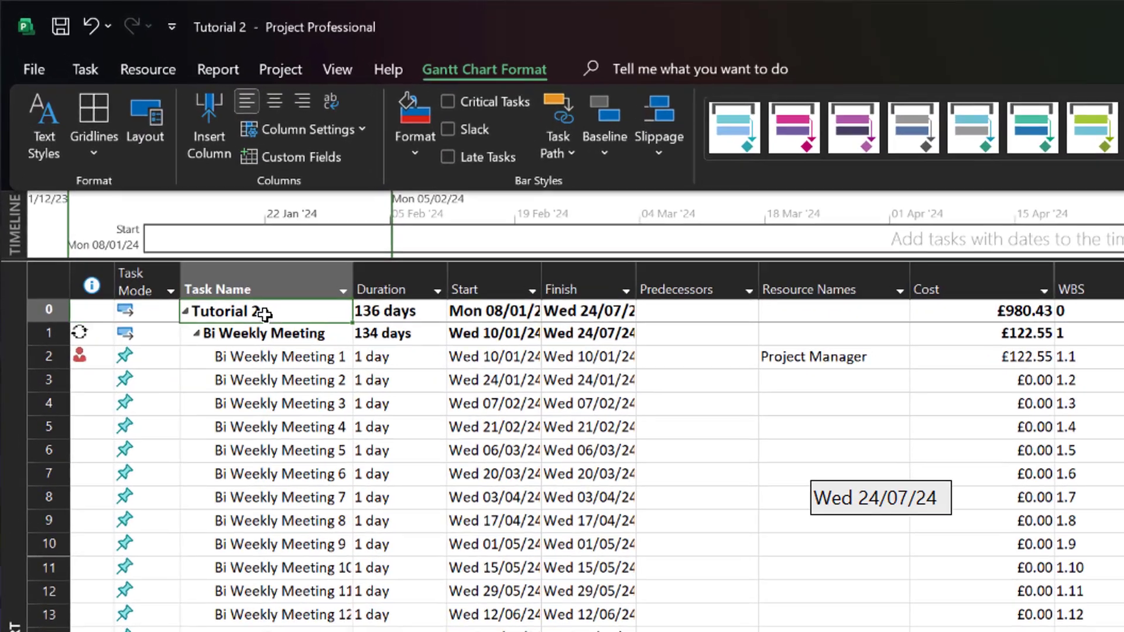
pyautogui.doubleClick(151, 171)
pyautogui.press('Escape')
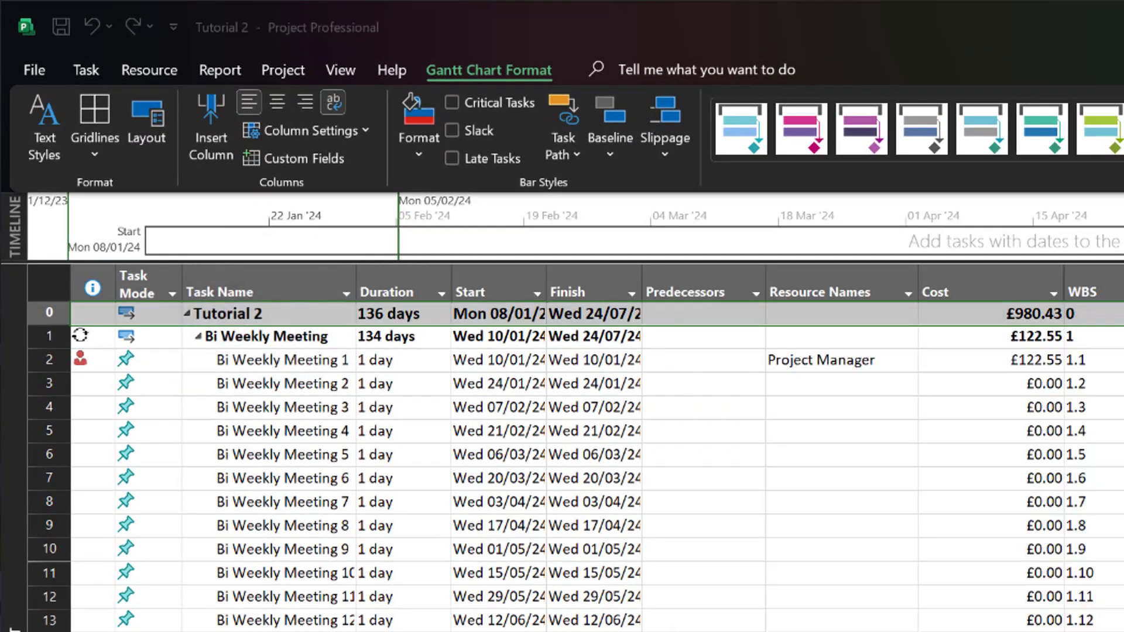
pyautogui.click(287, 314)
pyautogui.press('BackSpace')
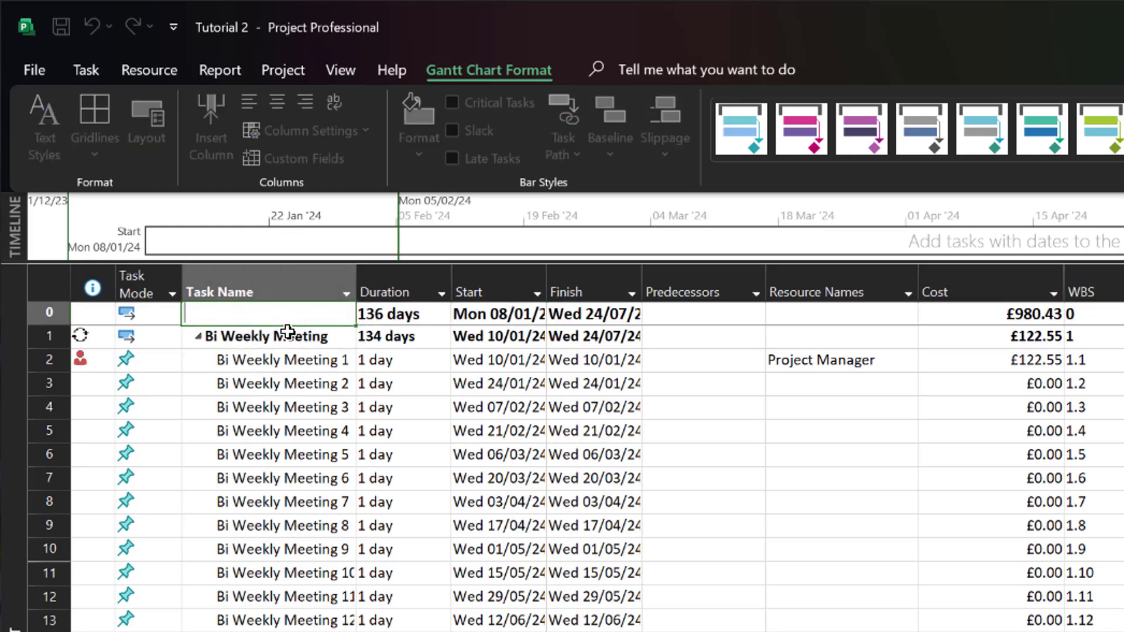
pyautogui.write('Monkey Bus')
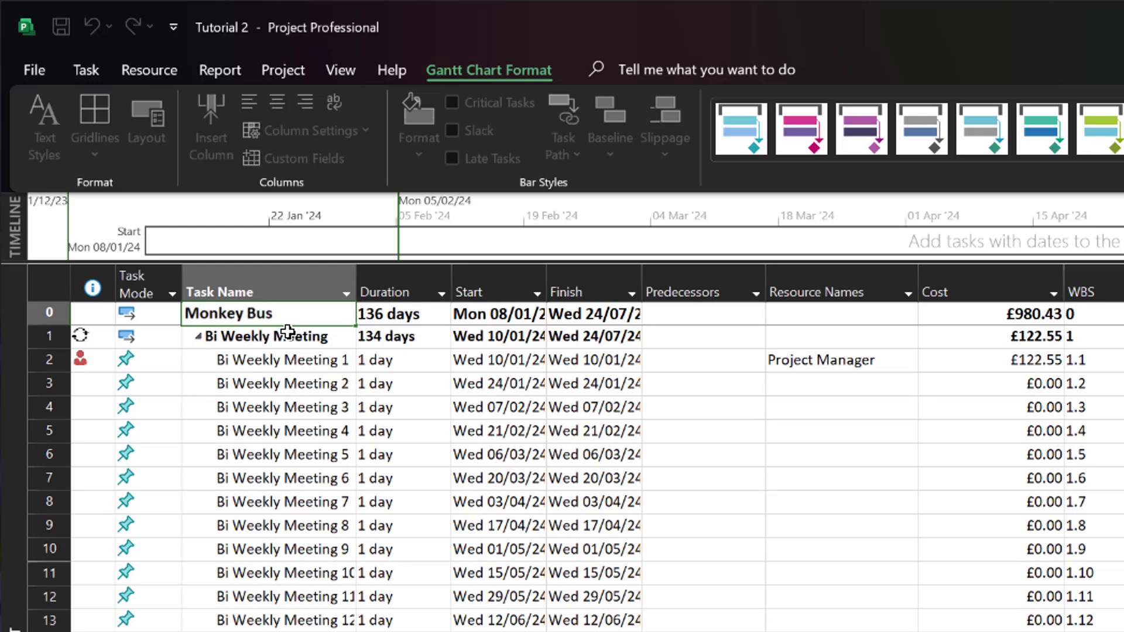
pyautogui.write('iness')
pyautogui.click(468, 631)
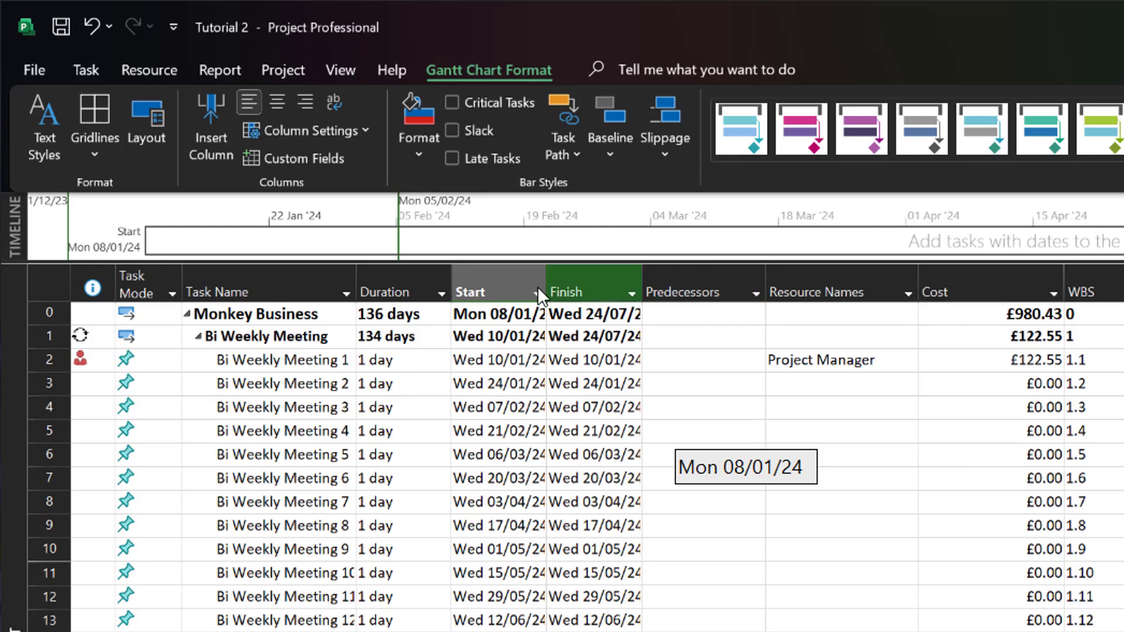
# Collapse and re-expand the Monkey Business summary task.
pyautogui.click(188, 315)
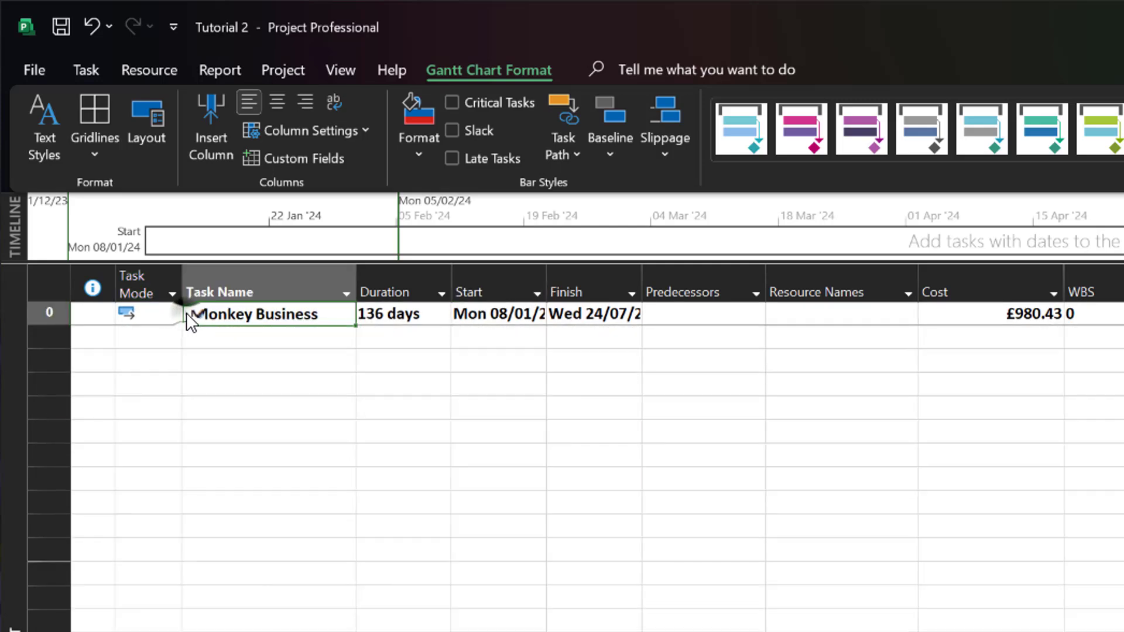
pyautogui.click(186, 313)
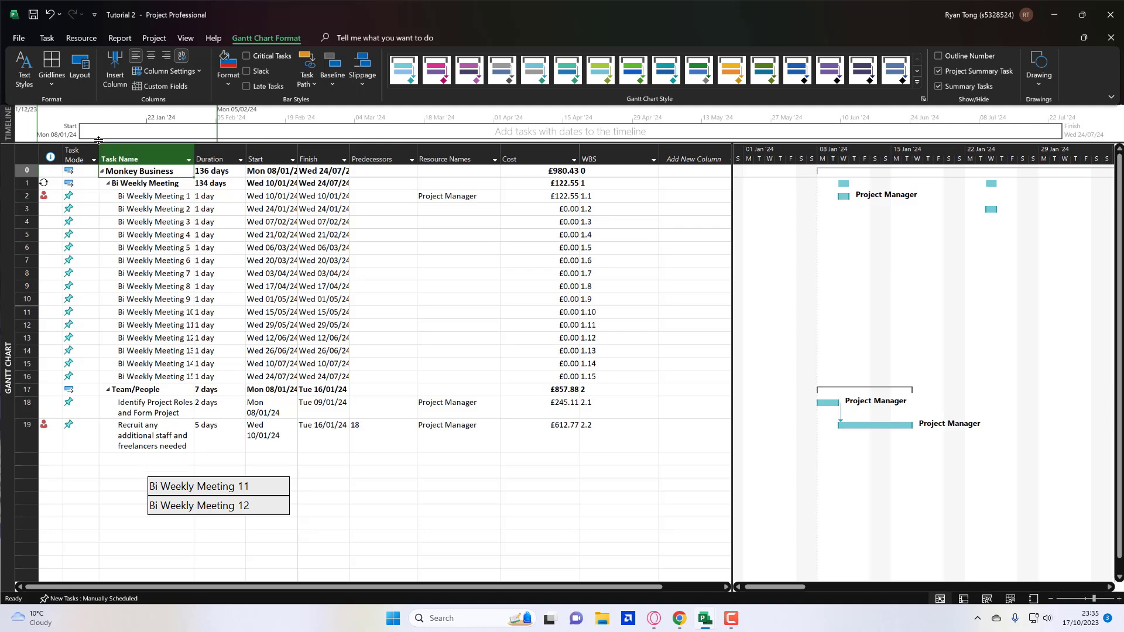
# Insert a new milestone in the first empty row below the staff recruitment task.
pyautogui.click(49, 40)
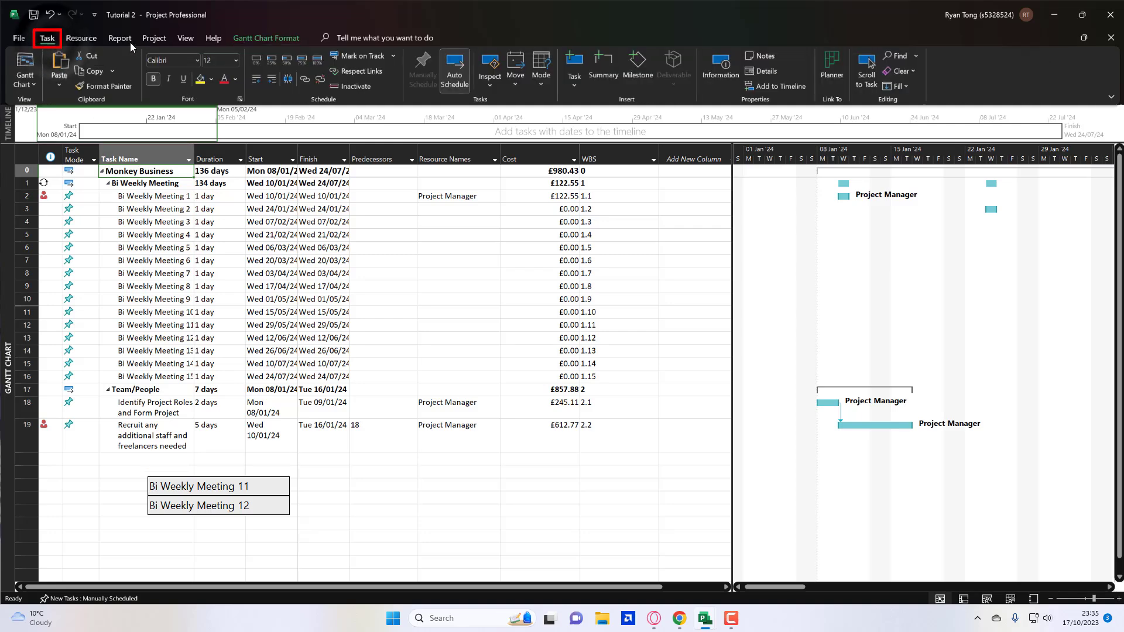
pyautogui.click(135, 460)
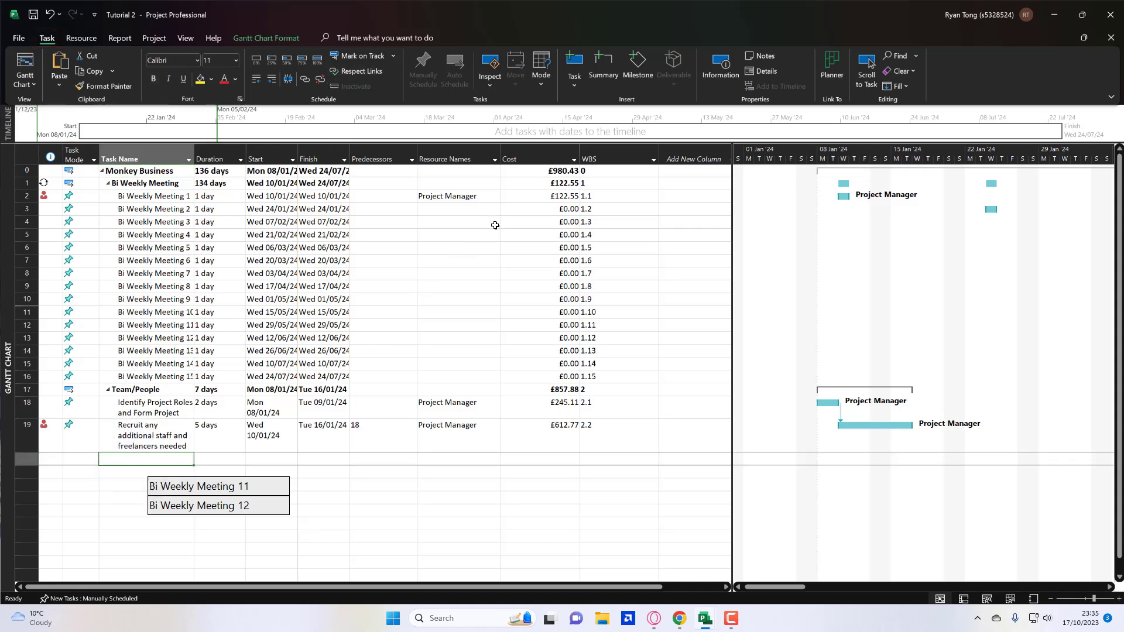
pyautogui.click(627, 77)
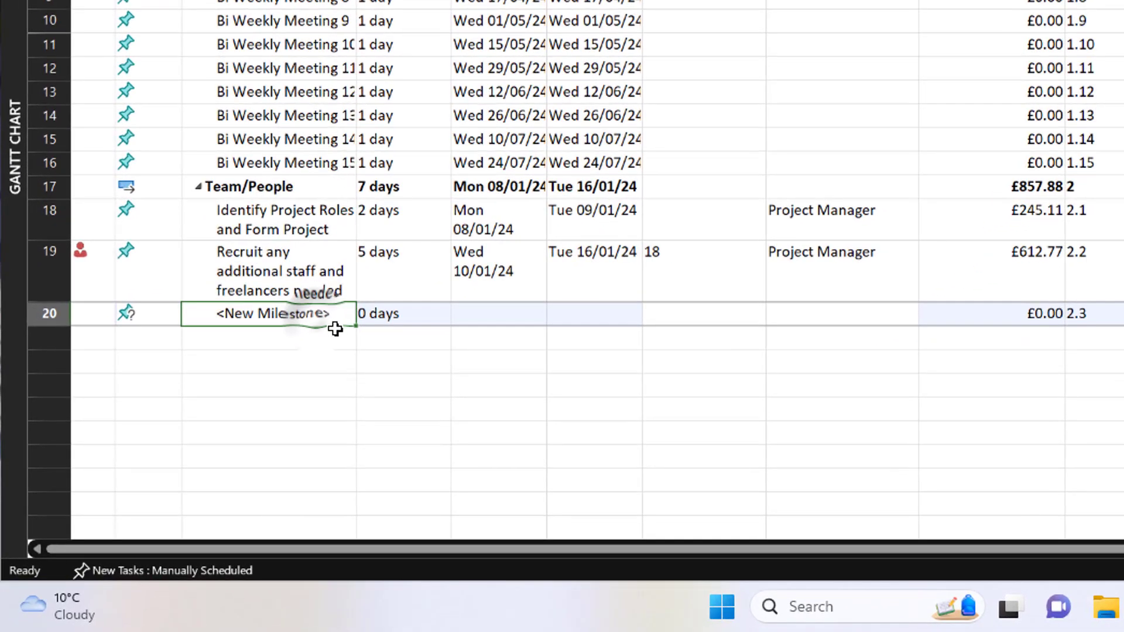
# Rename the new milestone "MS1 Project and team creation completed".
pyautogui.click(178, 463)
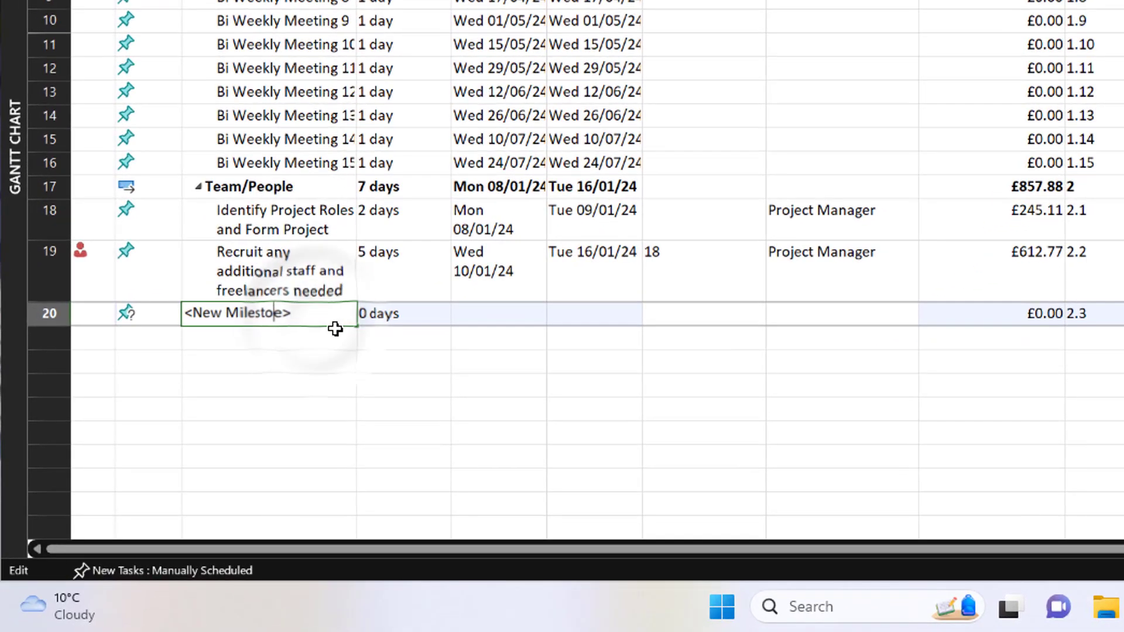
pyautogui.press('BackSpace')
pyautogui.press('BackSpace')
pyautogui.press('BackSpace')
pyautogui.press('BackSpace')
pyautogui.press('BackSpace')
pyautogui.press('BackSpace')
pyautogui.press('BackSpace')
pyautogui.press('BackSpace')
pyautogui.press('BackSpace')
pyautogui.press('BackSpace')
pyautogui.press('BackSpace')
pyautogui.press('BackSpace')
pyautogui.press('BackSpace')
pyautogui.press('BackSpace')
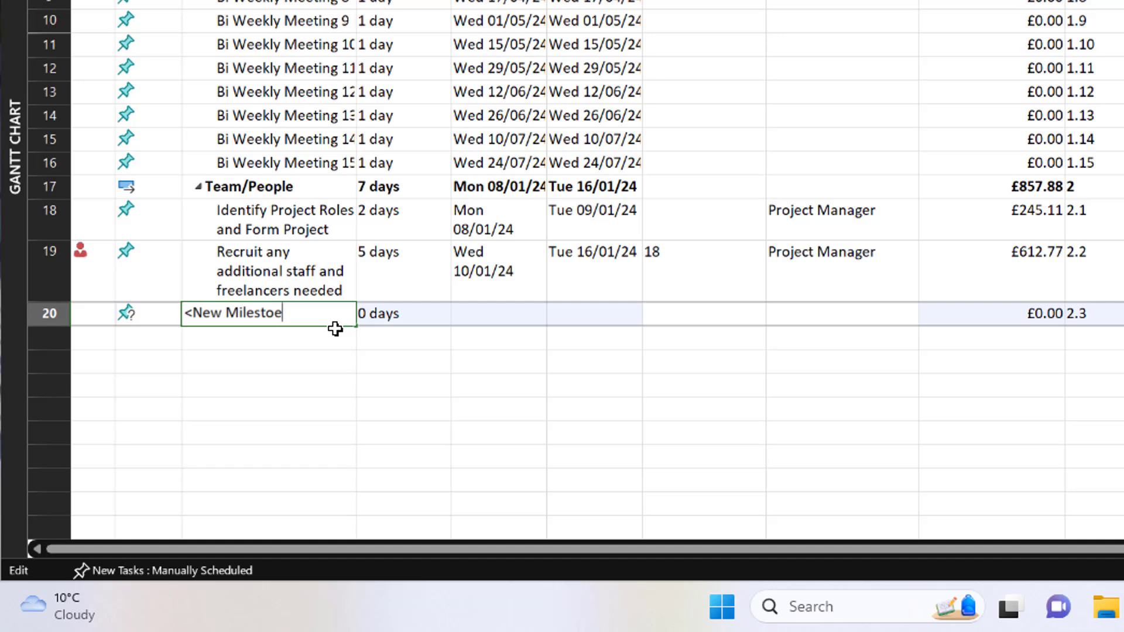
pyautogui.write('M')
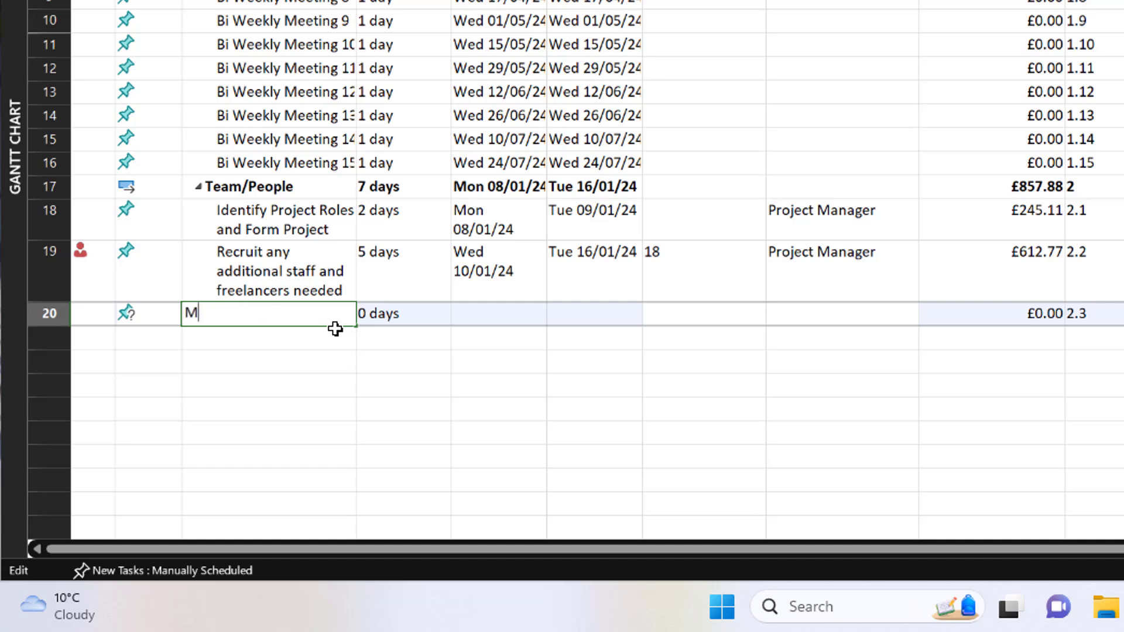
pyautogui.write('S1 Project and tem')
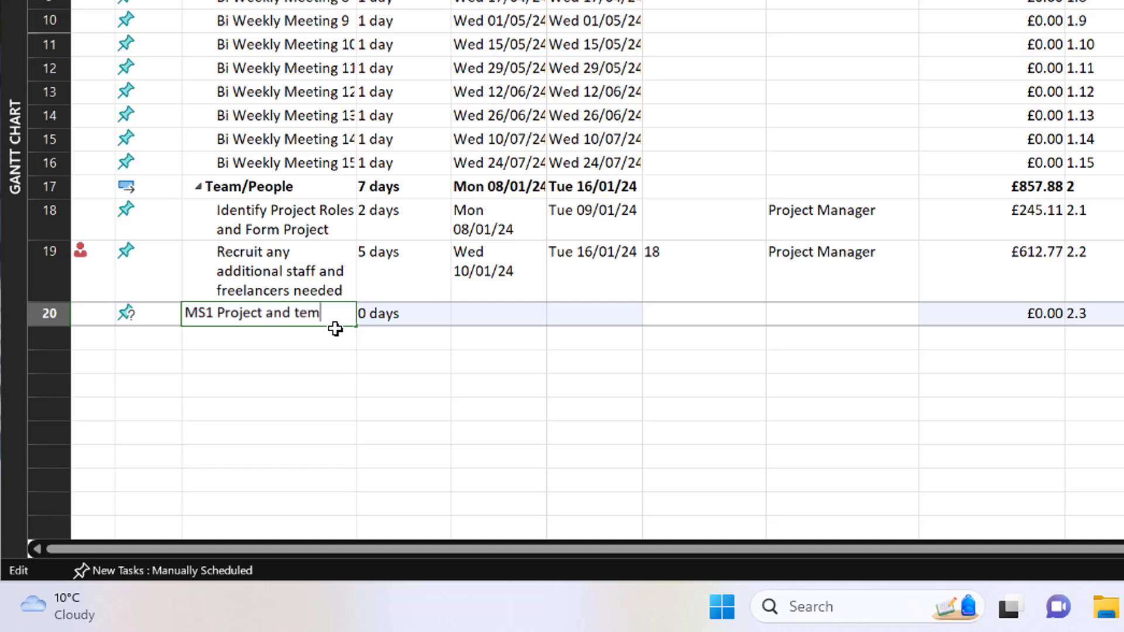
pyautogui.press('BackSpace')
pyautogui.write('am creation comp')
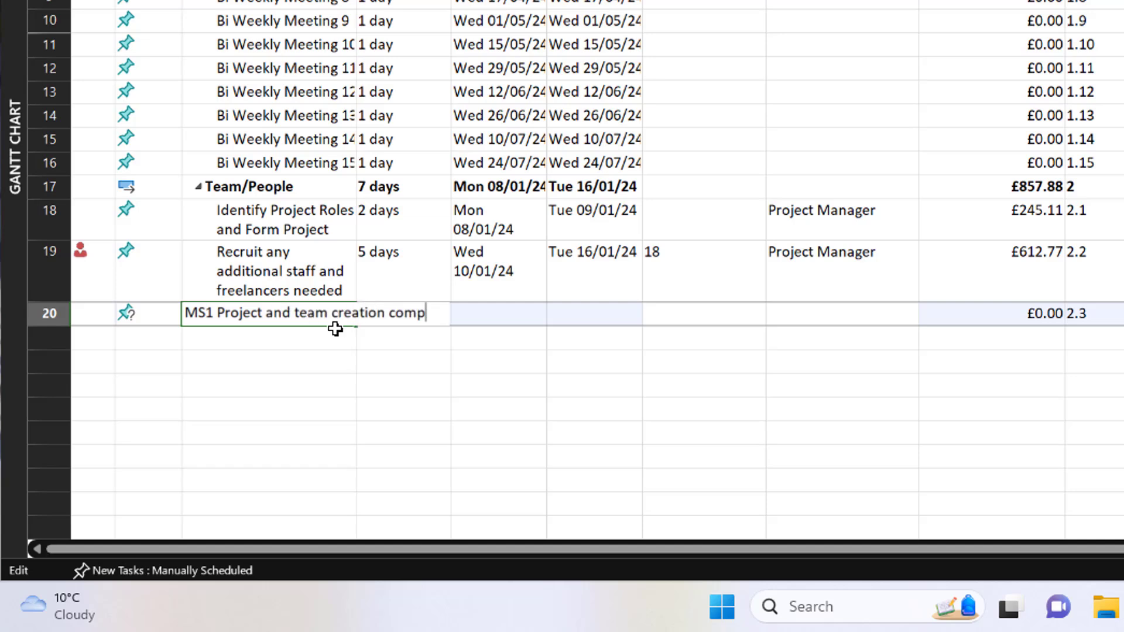
pyautogui.write('leted')
pyautogui.press('Escape')
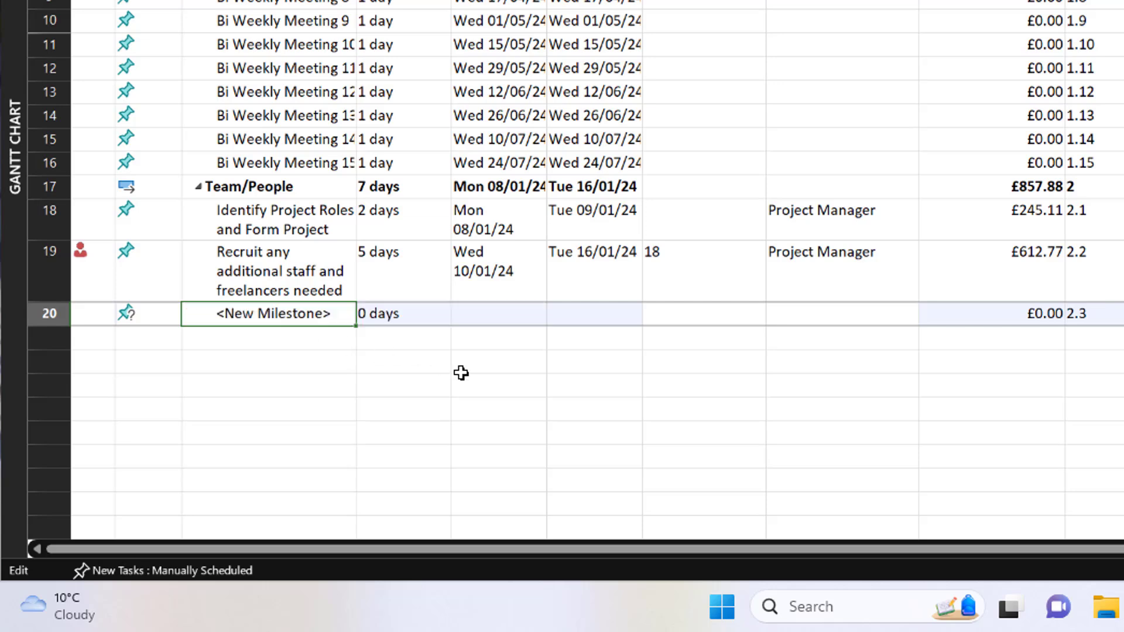
pyautogui.click(460, 372)
# Set the MS1 milestone's start date to Thursday 14 March 2024.
pyautogui.click(500, 333)
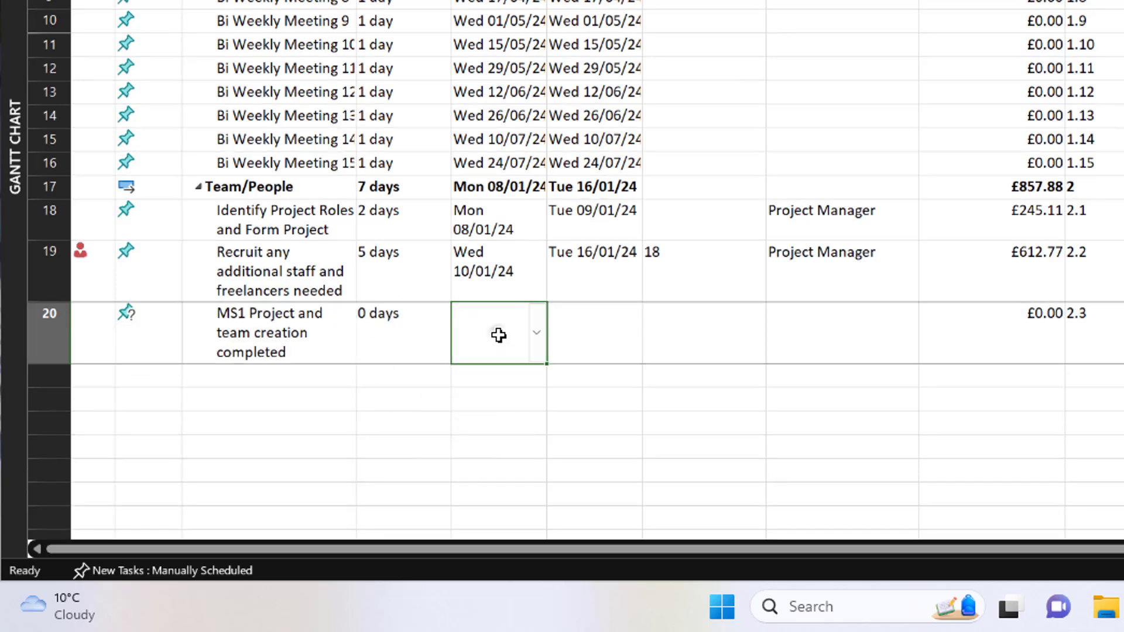
pyautogui.click(536, 332)
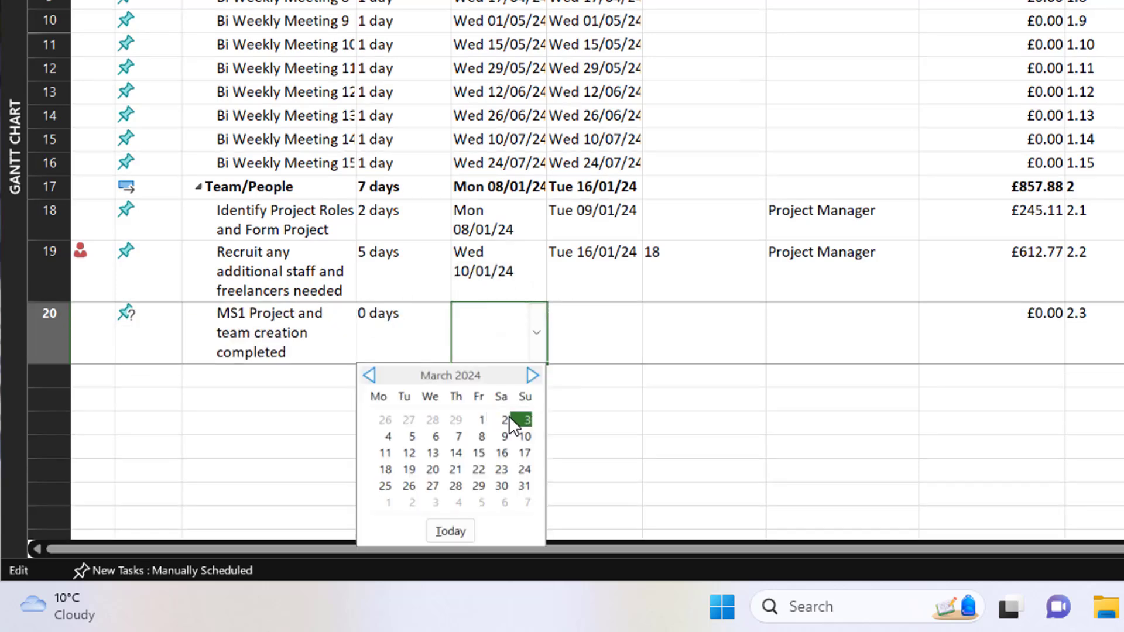
pyautogui.click(455, 452)
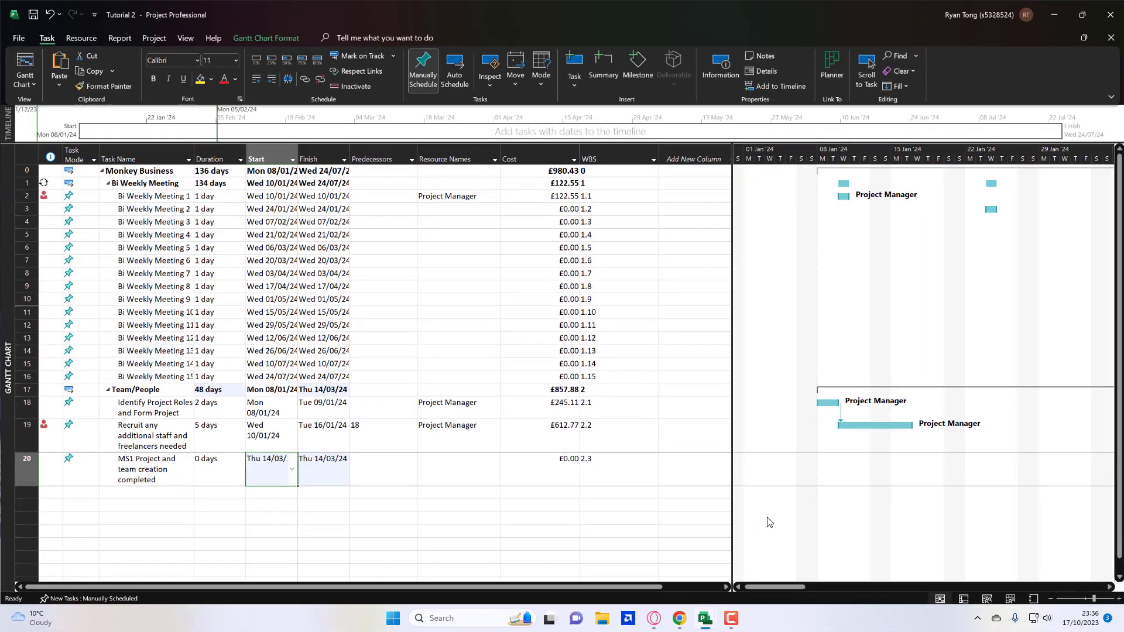
pyautogui.moveTo(784, 587); pyautogui.dragTo(884, 586)
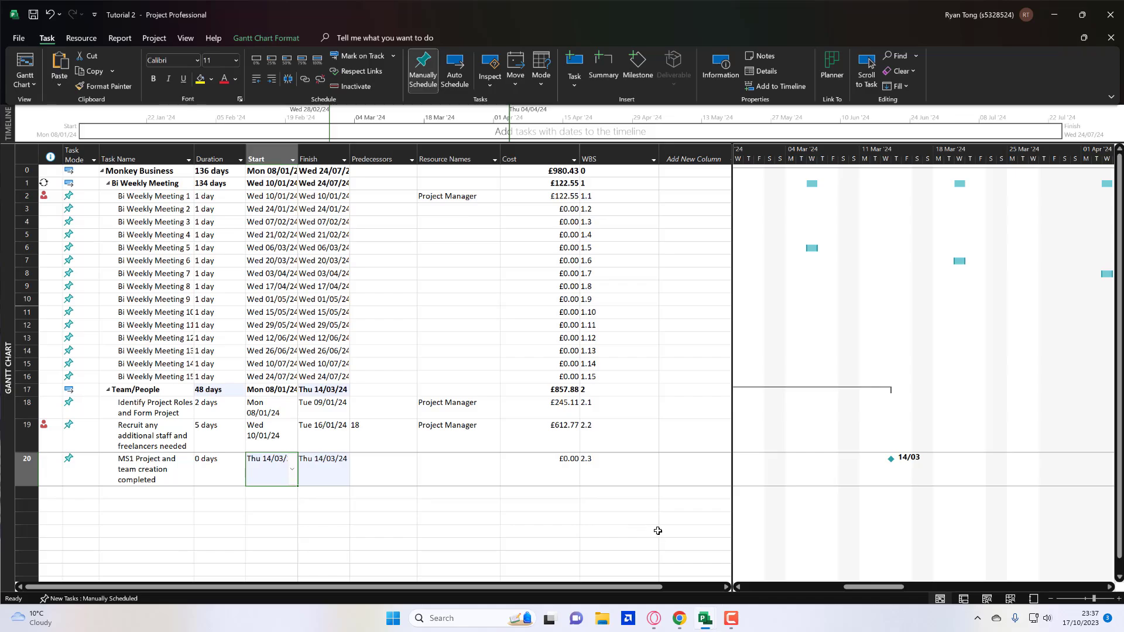
# Switch to the IEBD_2324_MSPWorkshop_Tutorial4_OverAllocations project and display it in the Team Planner view.
pyautogui.moveTo(704, 618)
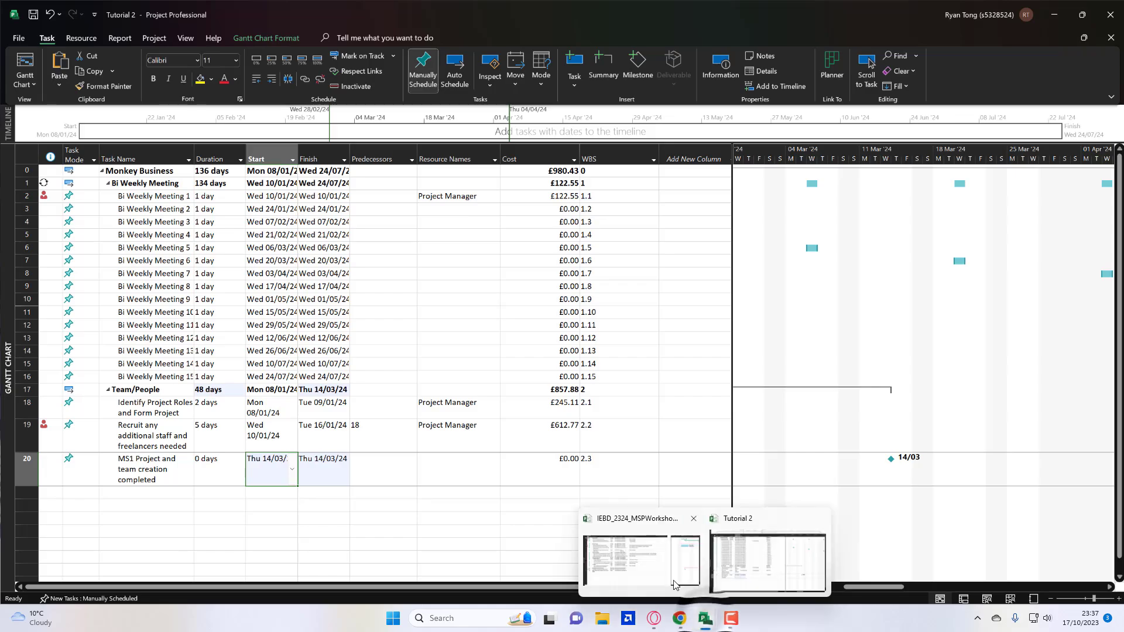
pyautogui.click(673, 584)
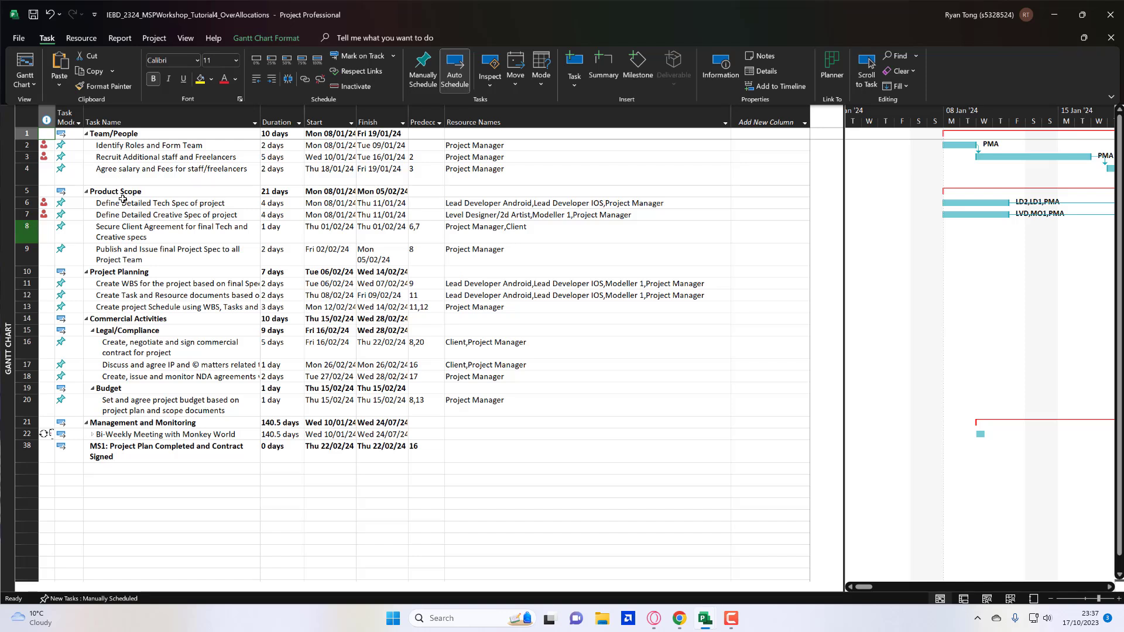
pyautogui.click(82, 38)
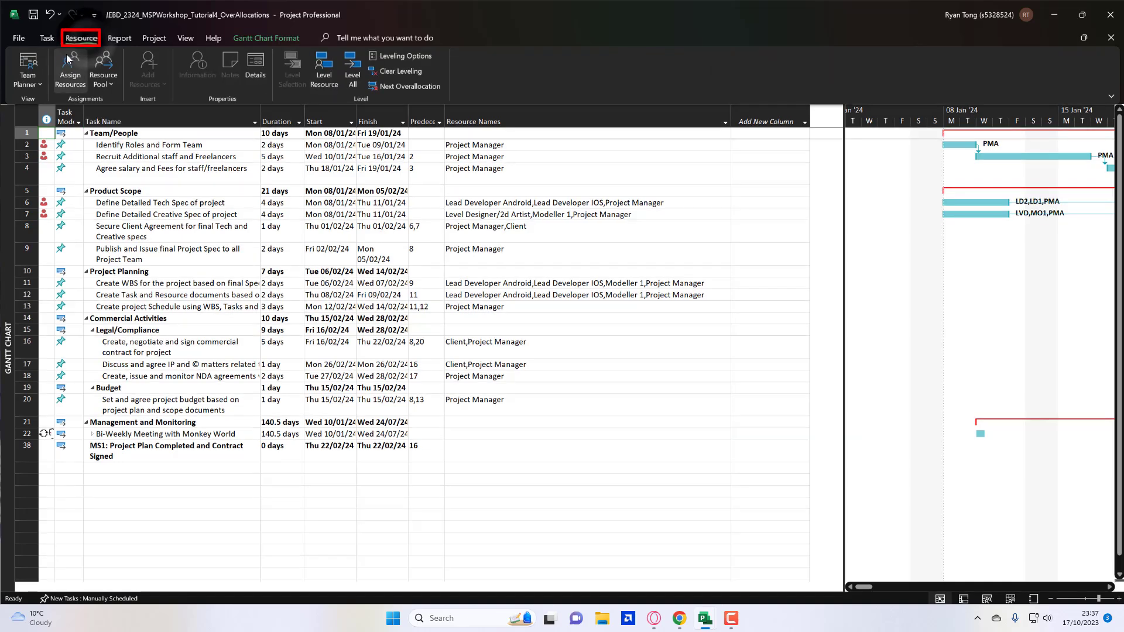
pyautogui.click(29, 63)
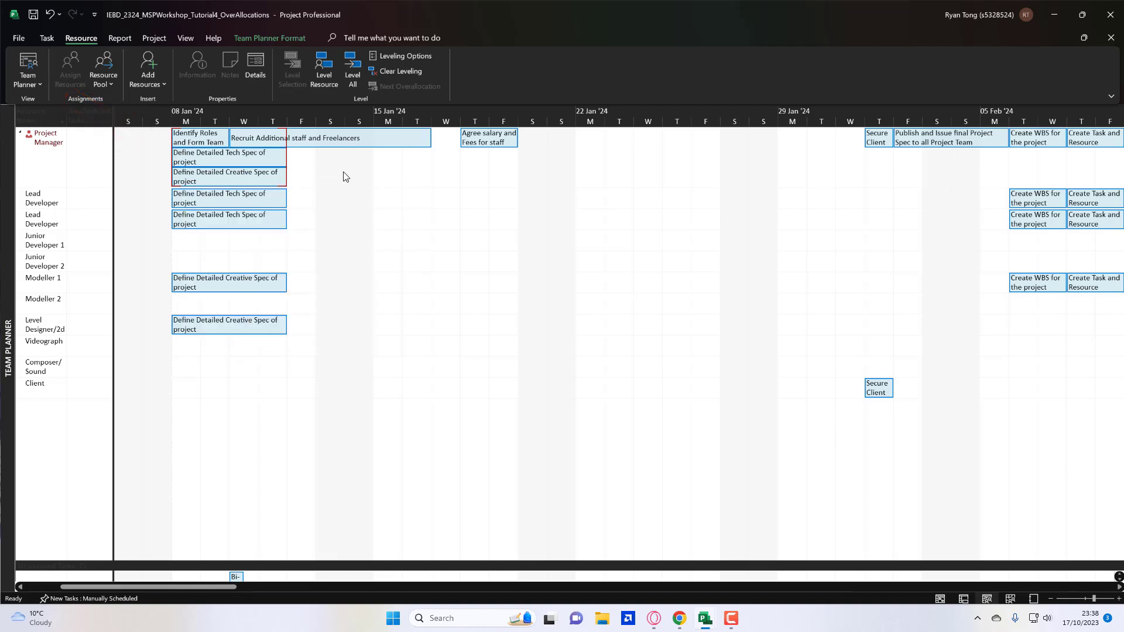
# Reschedule all assignments of the Define Detailed Tech Spec of project task together to start on Monday 22 January 2024.
pyautogui.rightClick(279, 176)
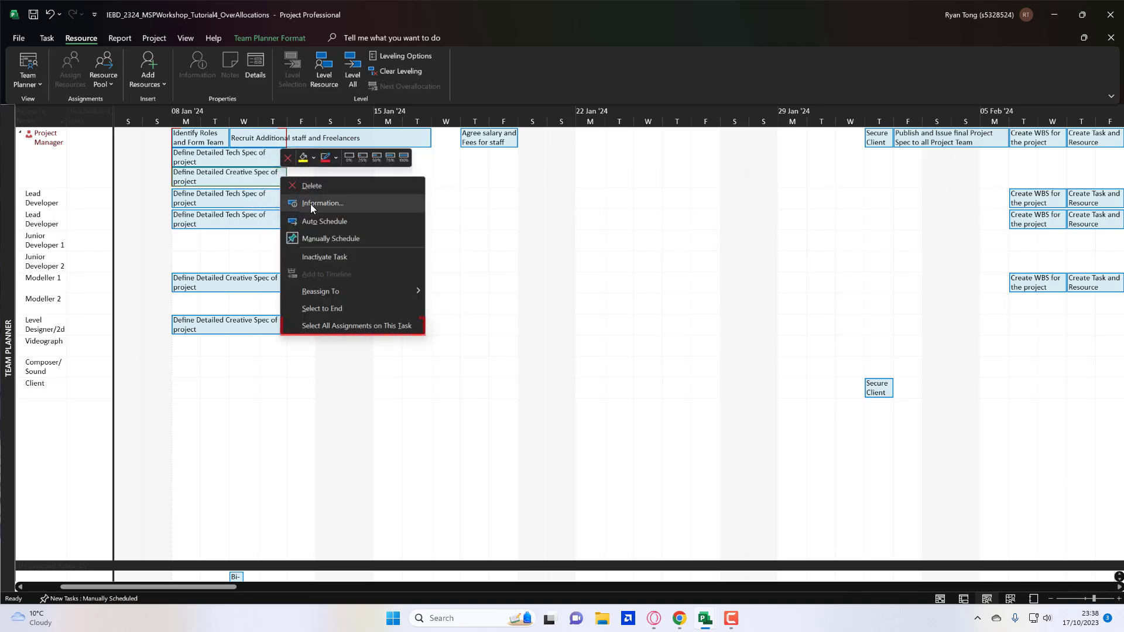
pyautogui.click(361, 327)
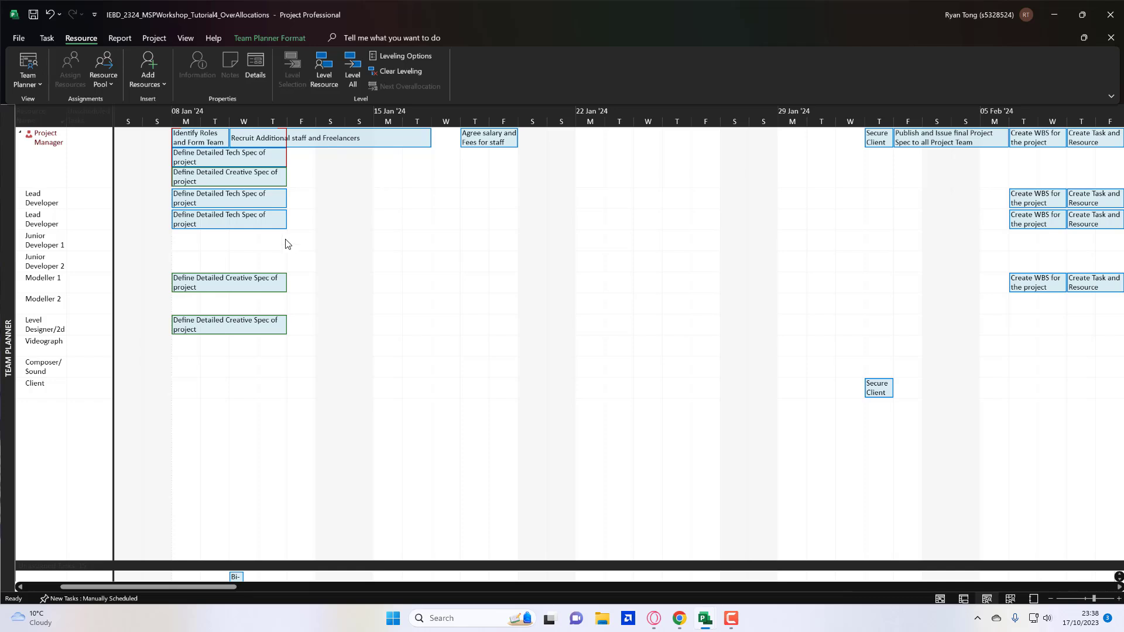
pyautogui.moveTo(283, 216)
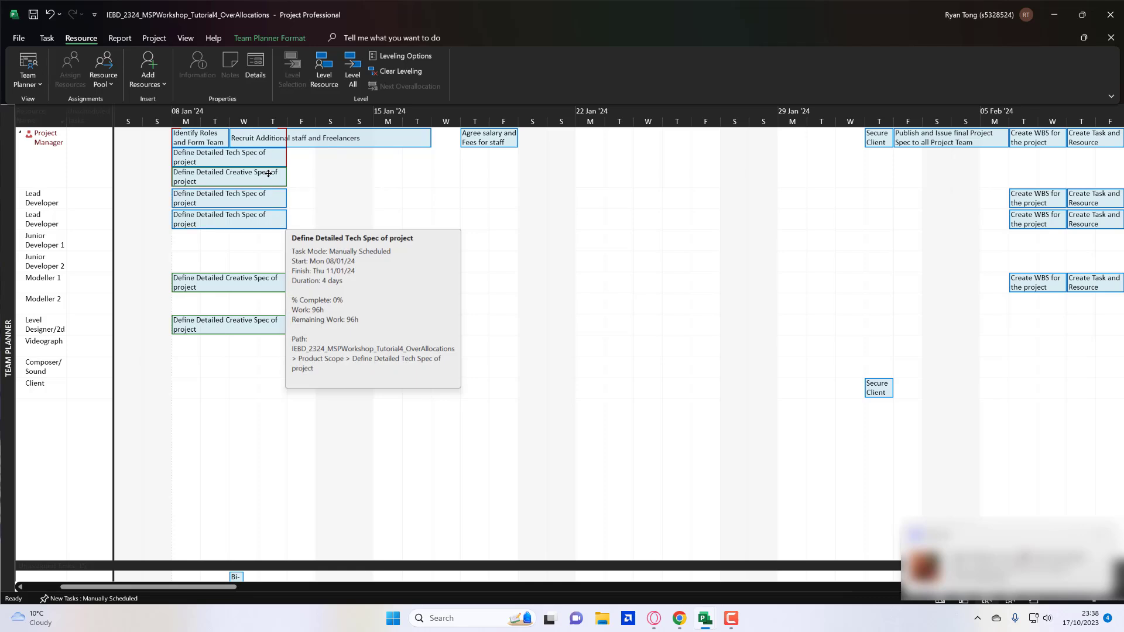
pyautogui.moveTo(262, 156); pyautogui.dragTo(602, 185)
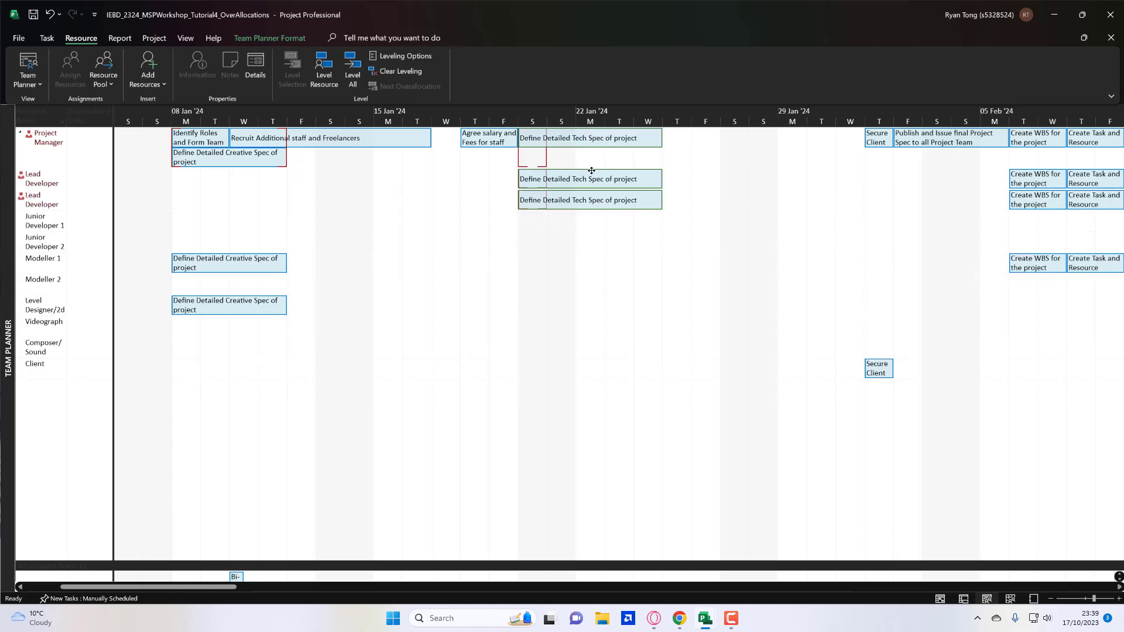
pyautogui.moveTo(601, 138); pyautogui.dragTo(662, 138)
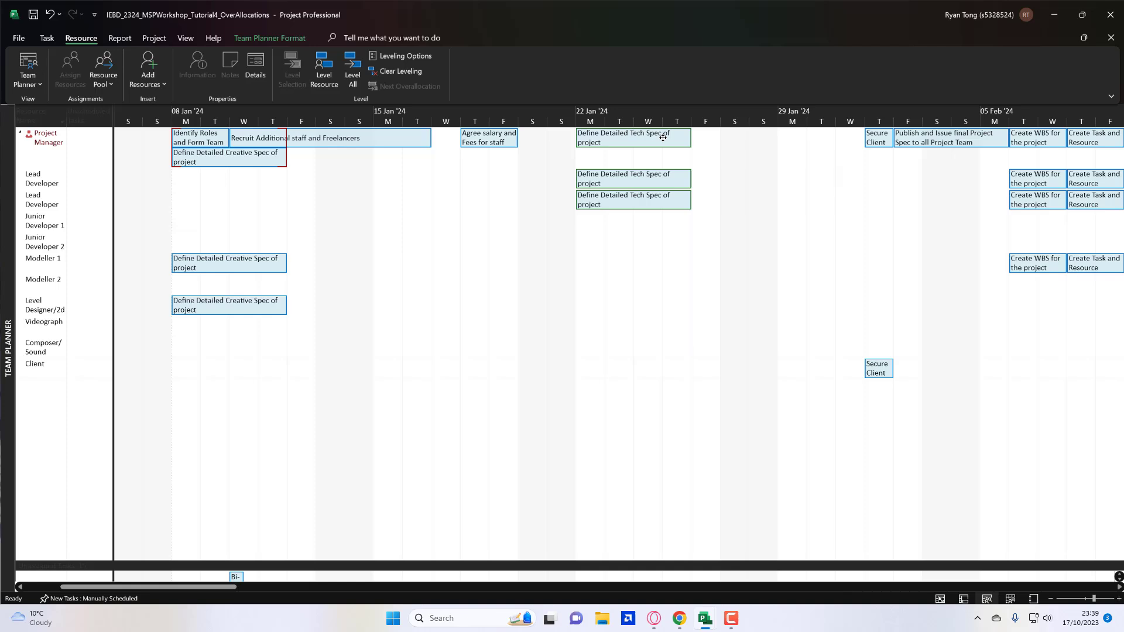
# Reschedule the Project Manager's Agree salary and Fees for staff/freelancers task to start on Wednesday 17 January 2024.
pyautogui.click(500, 139)
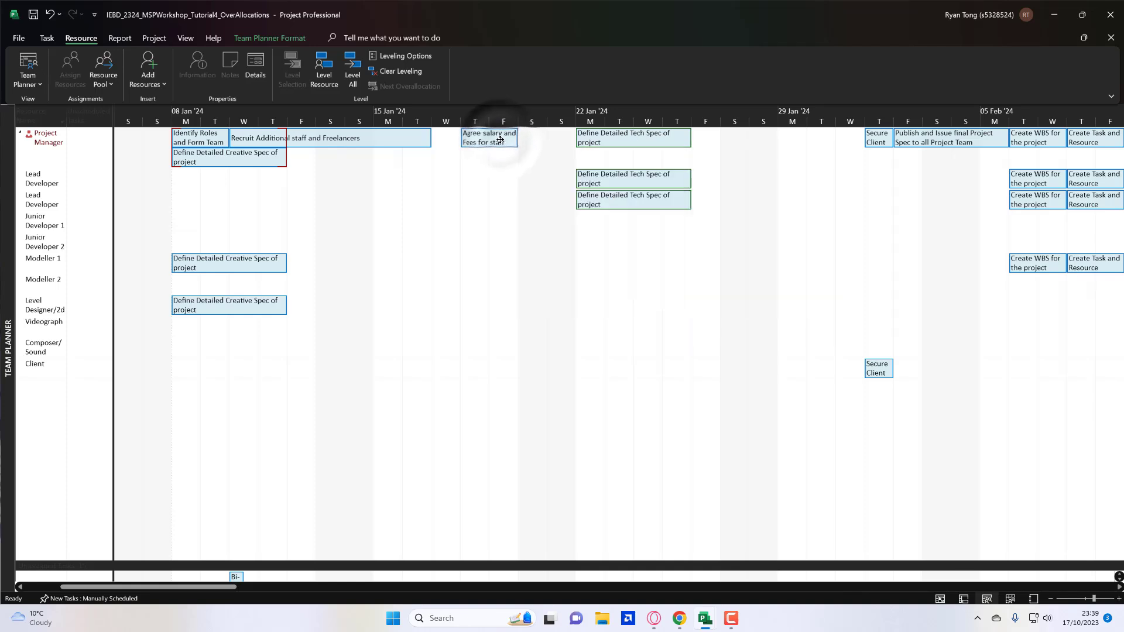
pyautogui.moveTo(494, 143); pyautogui.dragTo(477, 144)
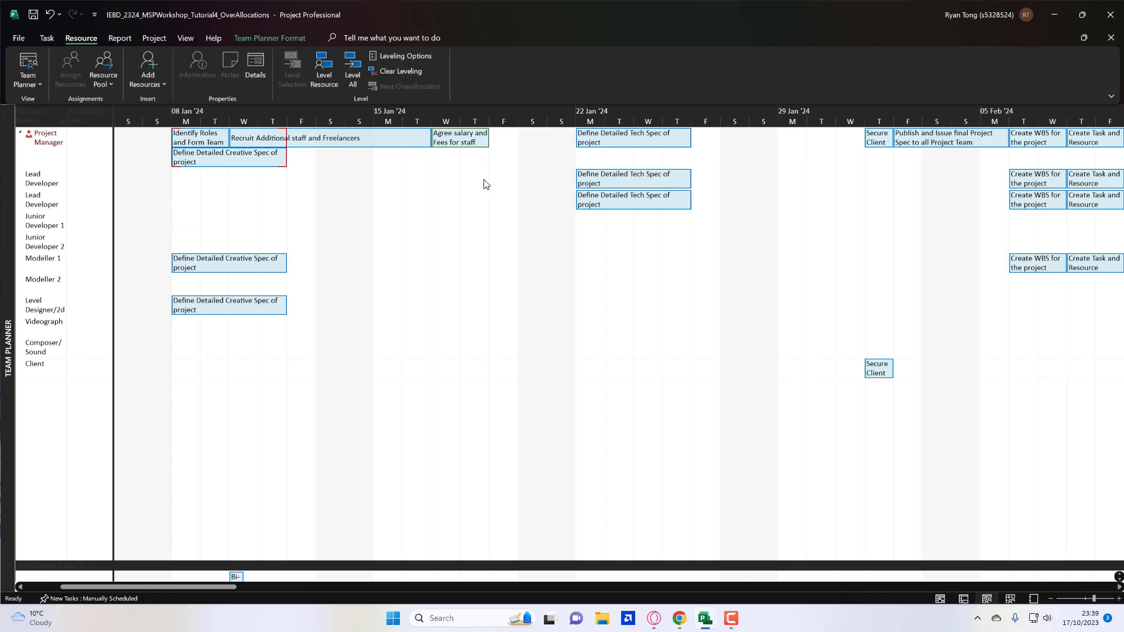
# Reschedule all assignments of the Define Detailed Tech Spec of project task together to start on Friday 19 January 2024.
pyautogui.rightClick(625, 141)
pyautogui.click(678, 284)
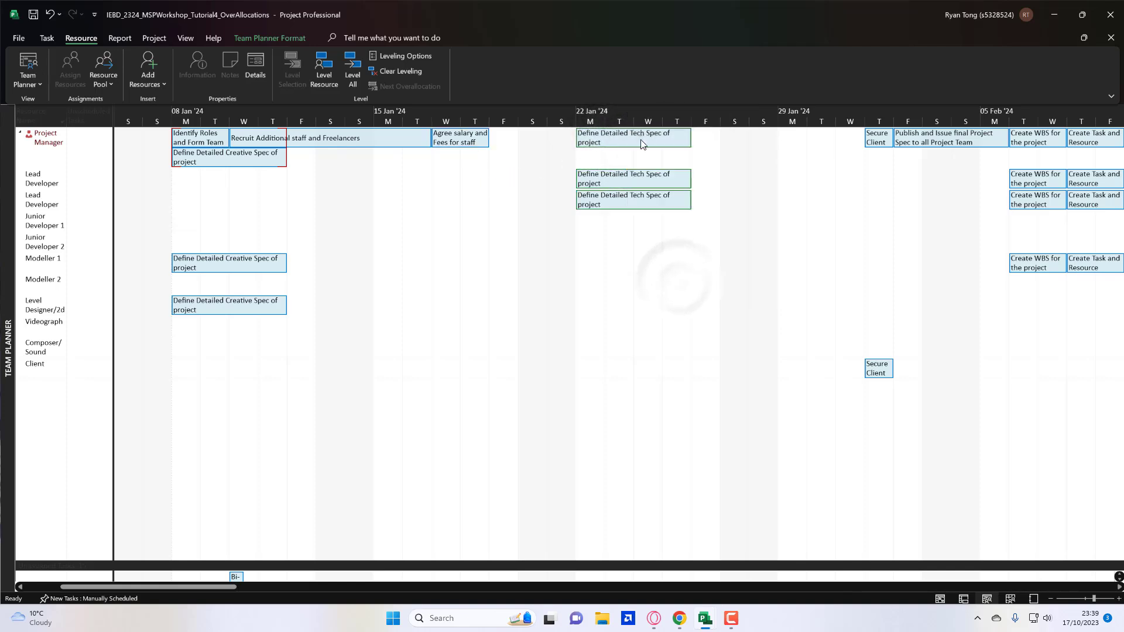
pyautogui.moveTo(642, 143); pyautogui.dragTo(573, 162)
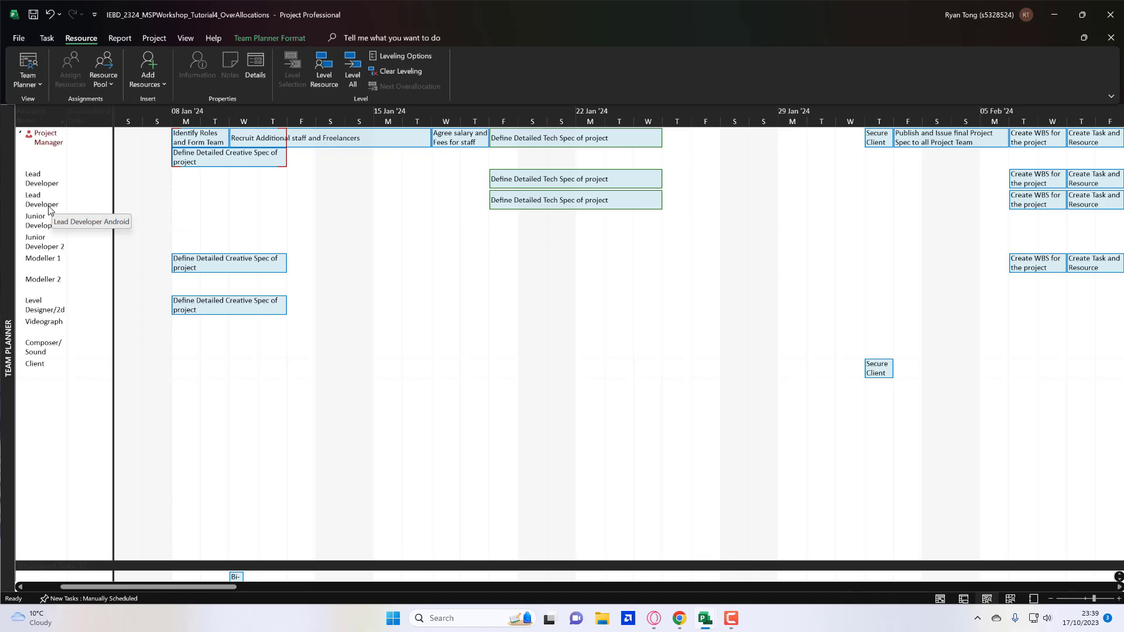
pyautogui.moveTo(564, 176)
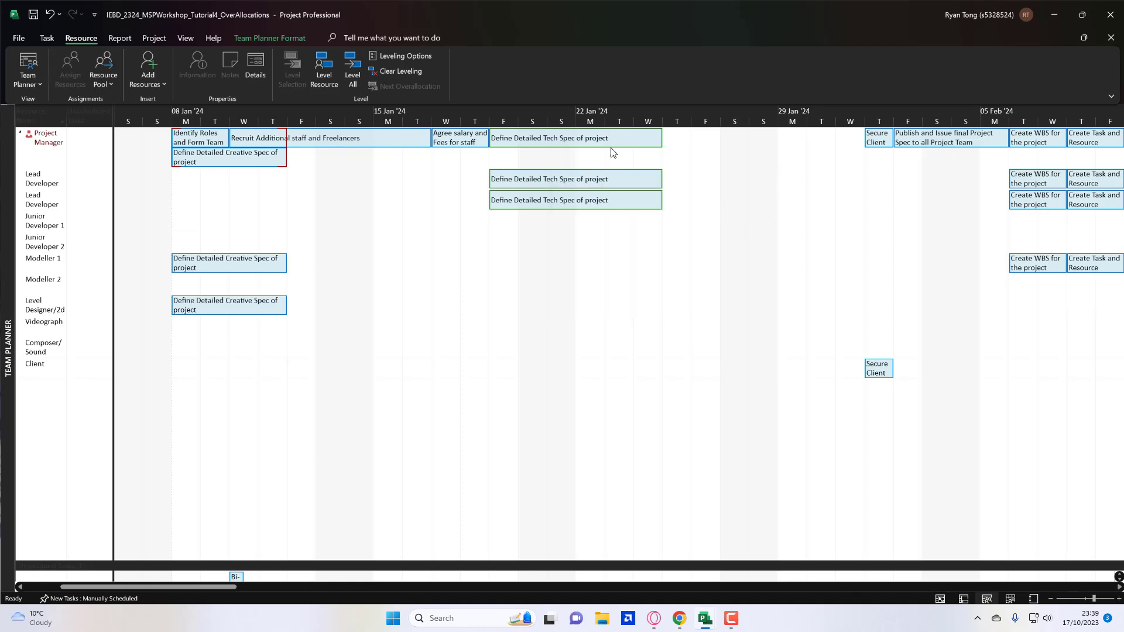
pyautogui.moveTo(605, 141)
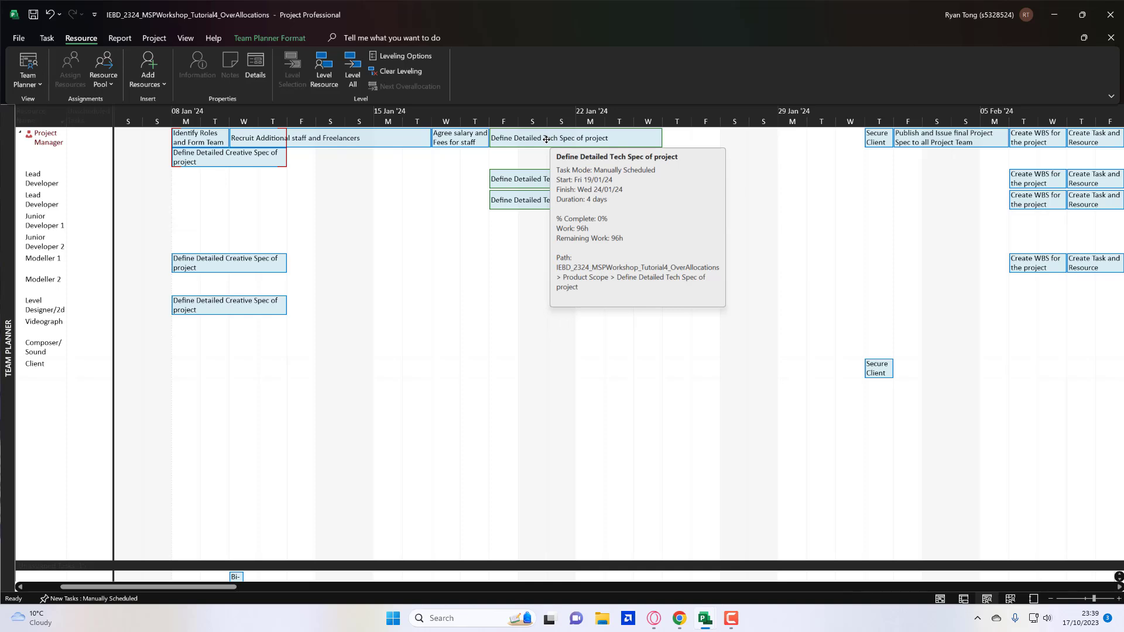
# Reschedule all assignments of Define Detailed Creative Spec of project to start on Thursday 25 January 2024, and display the Gantt Chart view.
pyautogui.rightClick(273, 158)
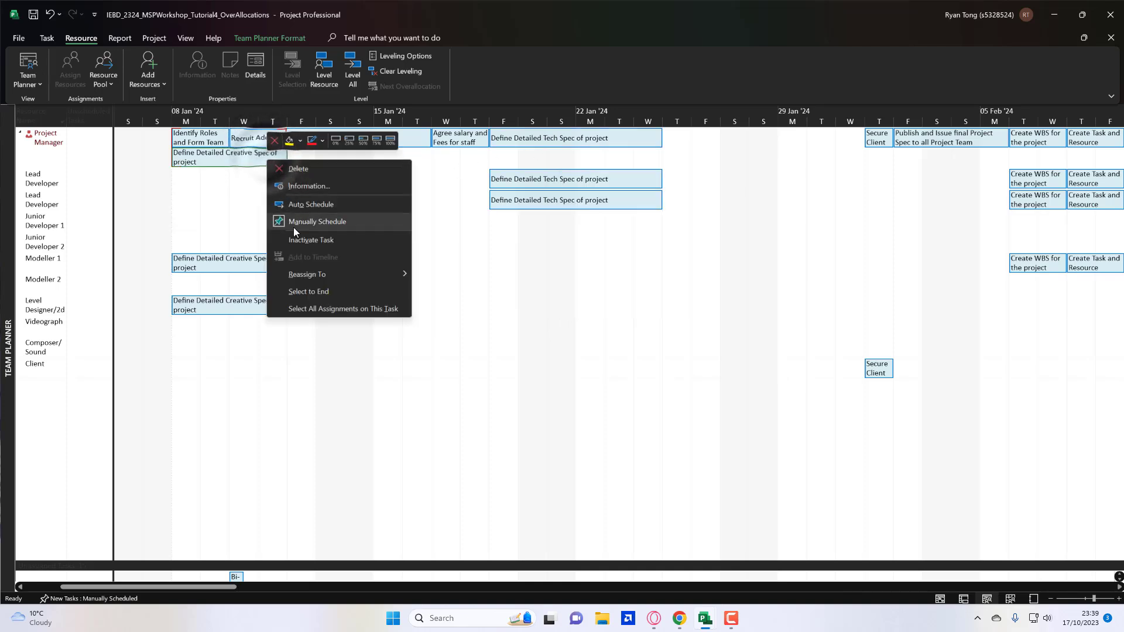
pyautogui.click(316, 308)
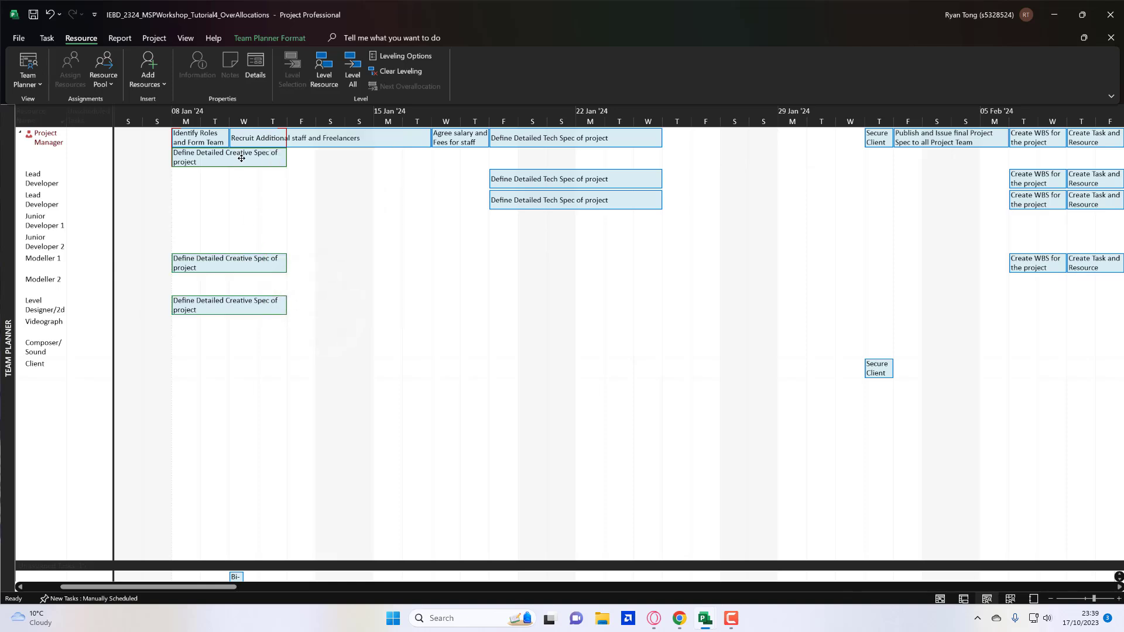
pyautogui.moveTo(241, 158); pyautogui.dragTo(728, 155)
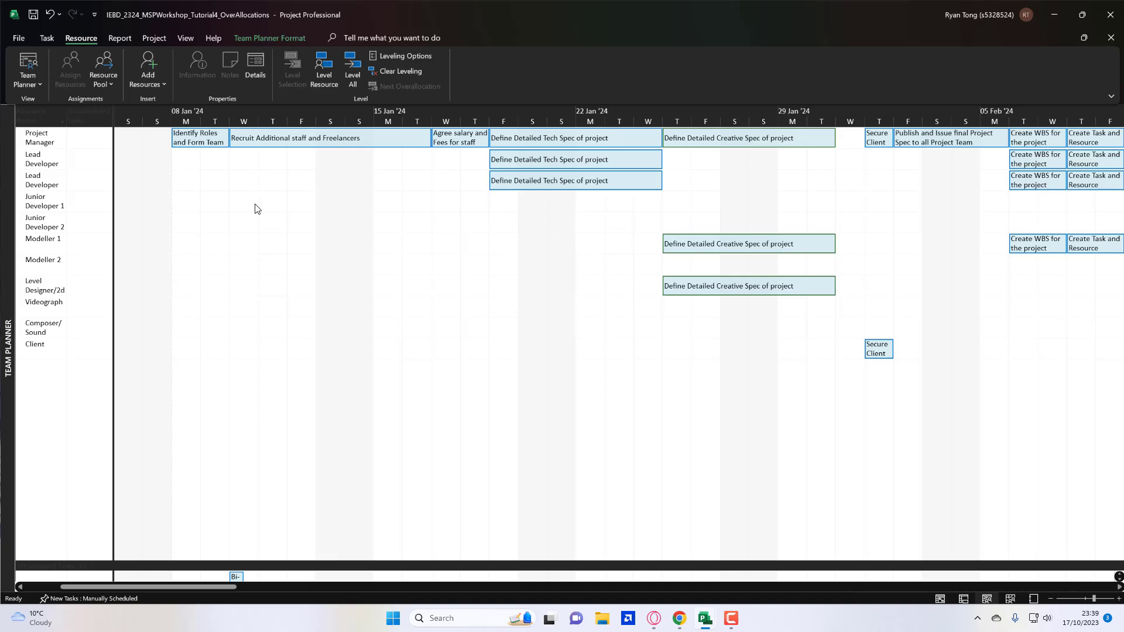
pyautogui.click(47, 38)
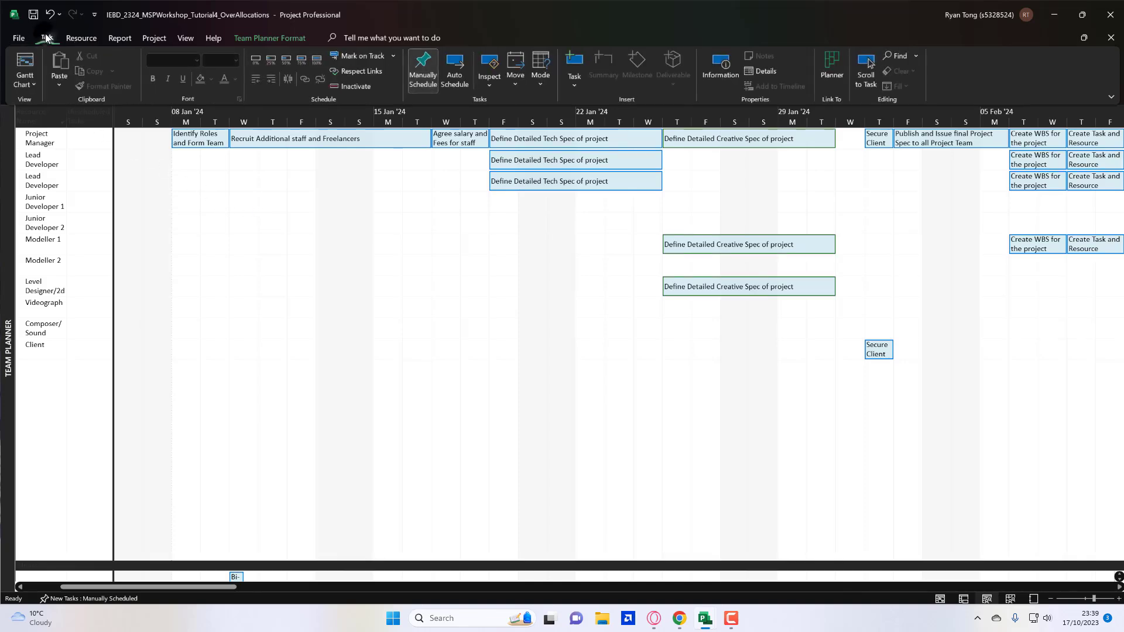
pyautogui.click(26, 62)
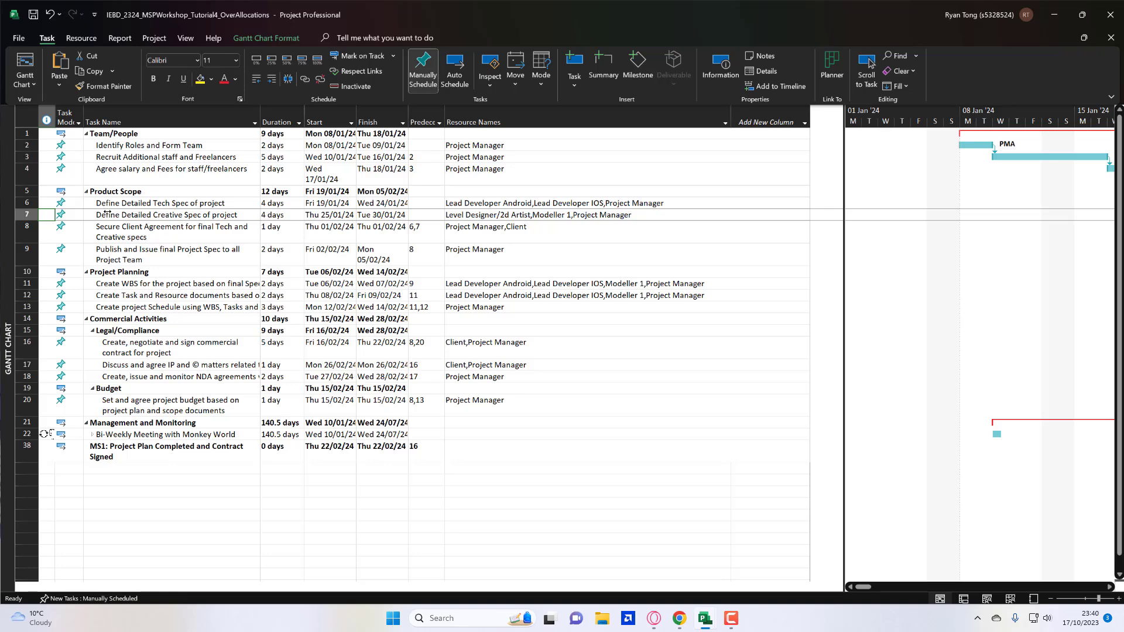
# Undo all the Team Planner rescheduling of the salary, Detailed Tech Spec and Detailed Creative Spec tasks.
pyautogui.hotkey('ctrl', 'z')
pyautogui.hotkey('ctrl', 'z')
pyautogui.hotkey('ctrl', 'z')
pyautogui.hotkey('ctrl', 'z')
pyautogui.hotkey('ctrl', 'z')
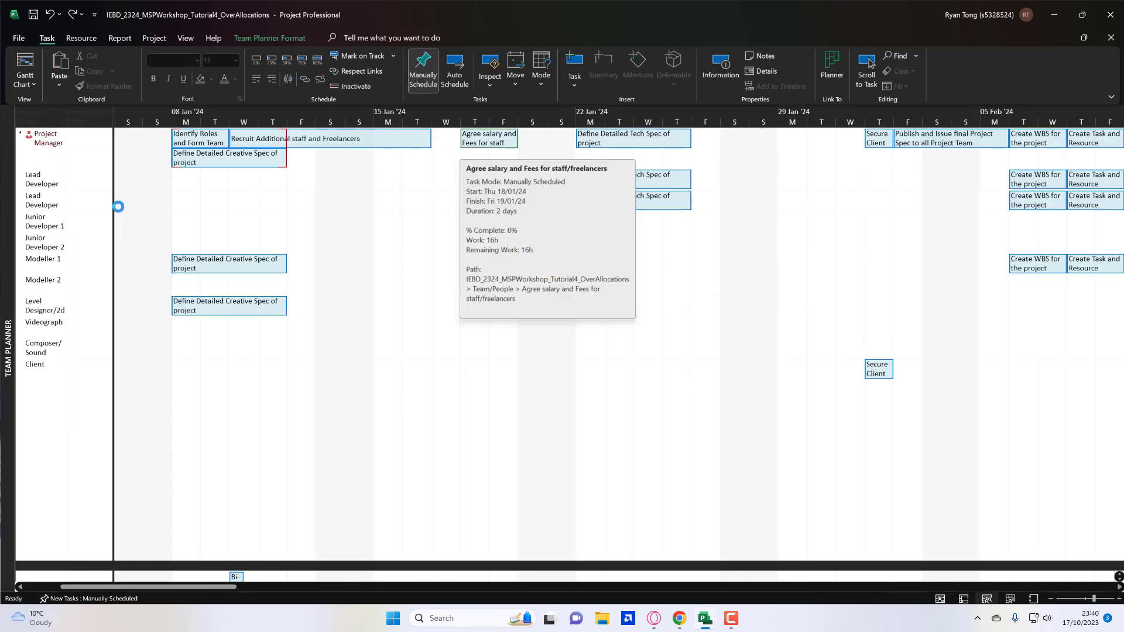
pyautogui.hotkey('ctrl', 'z')
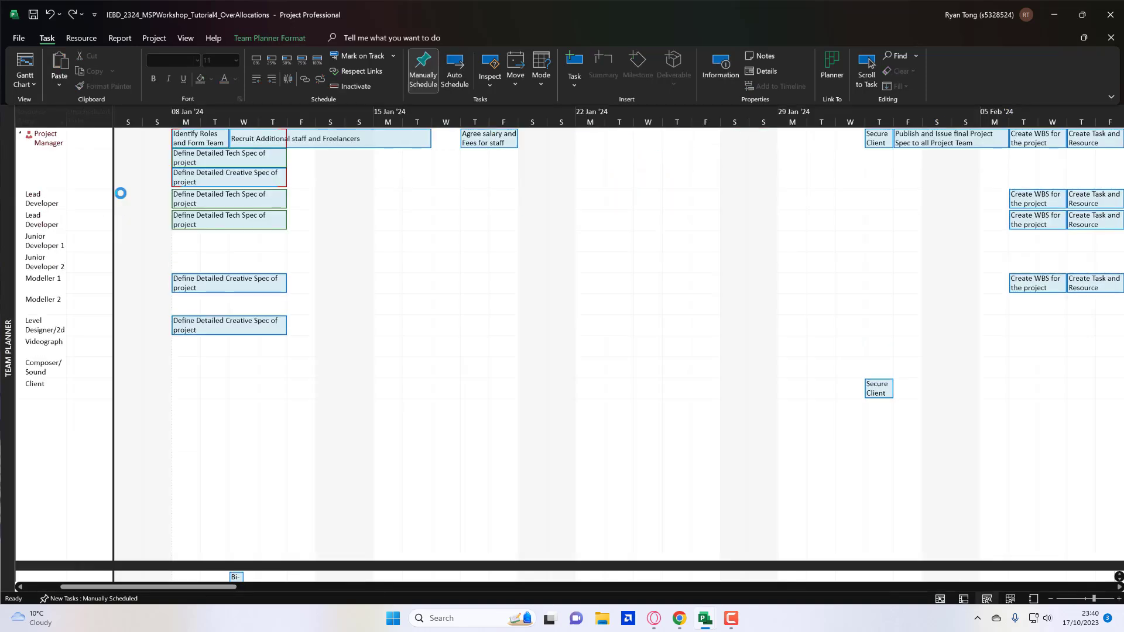
# Display the Gantt Chart view and ignore the overallocation problems for the Identify Roles and Form Team task.
pyautogui.click(25, 61)
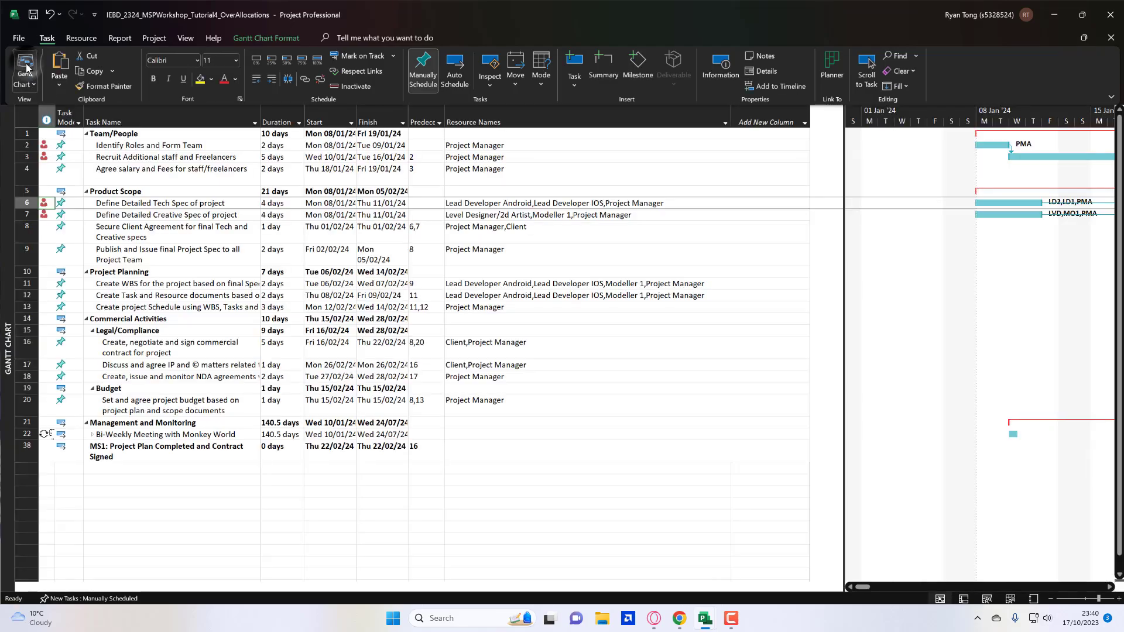
pyautogui.click(46, 146)
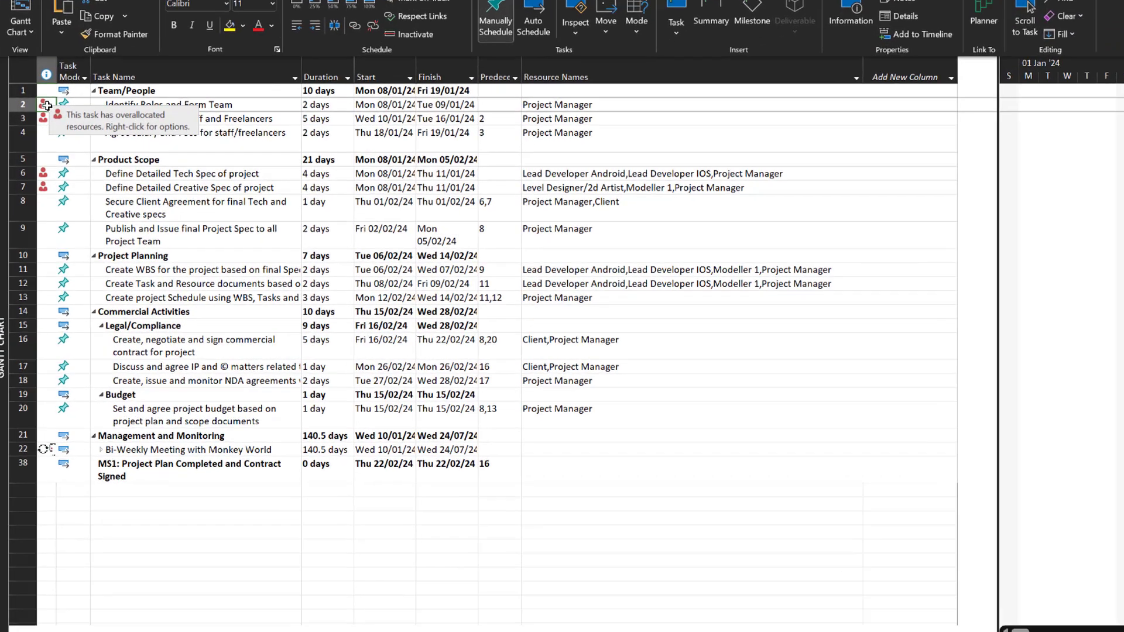
pyautogui.rightClick(46, 106)
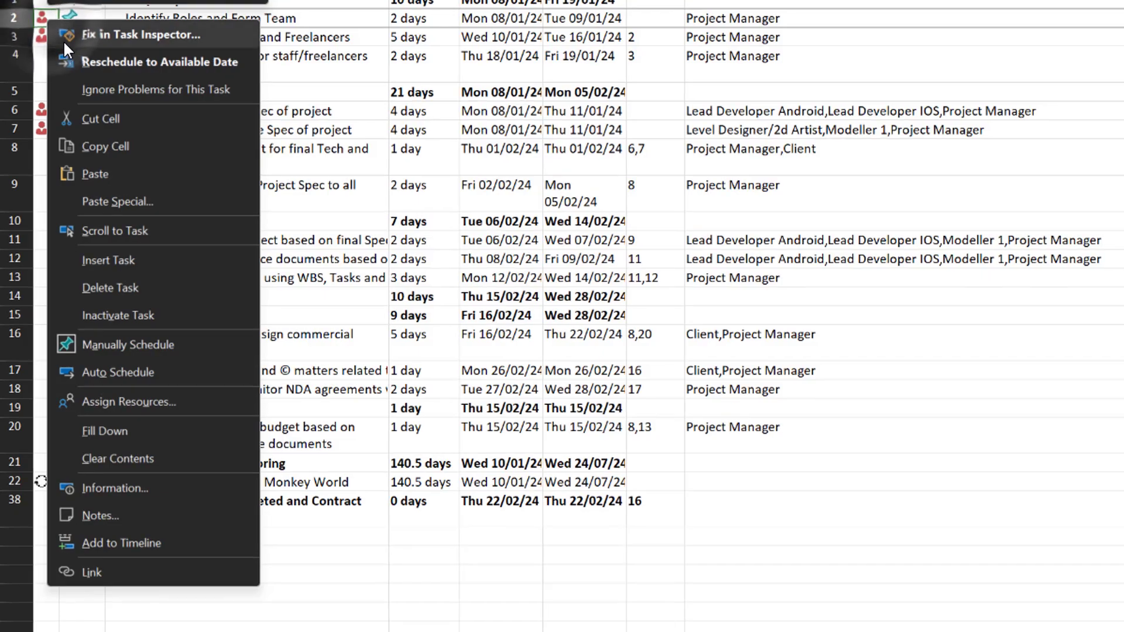
pyautogui.click(167, 93)
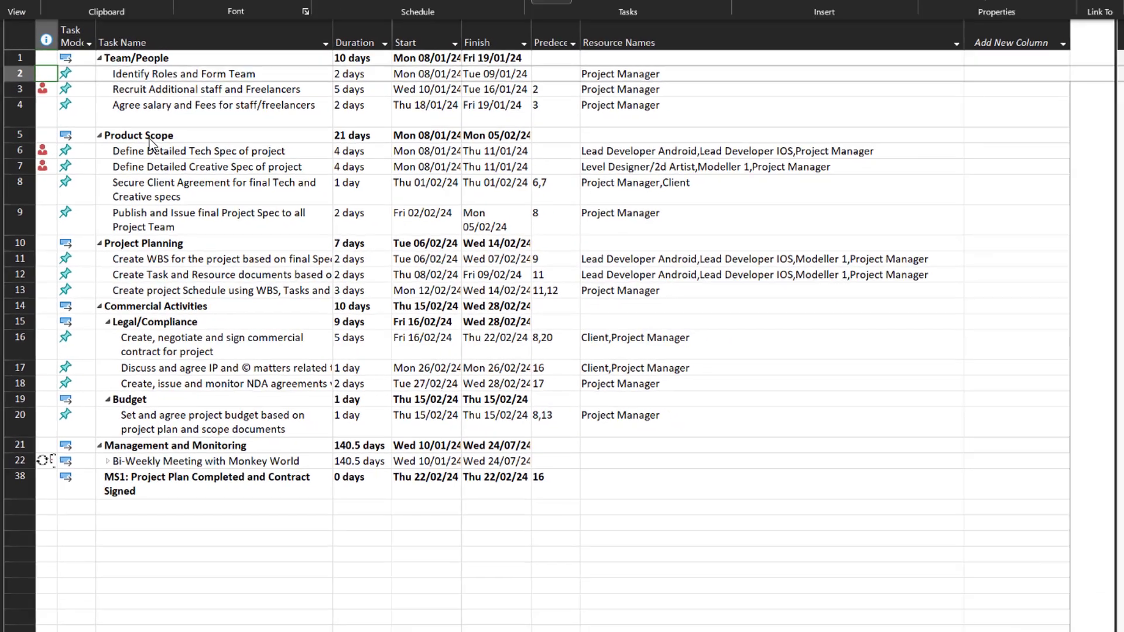